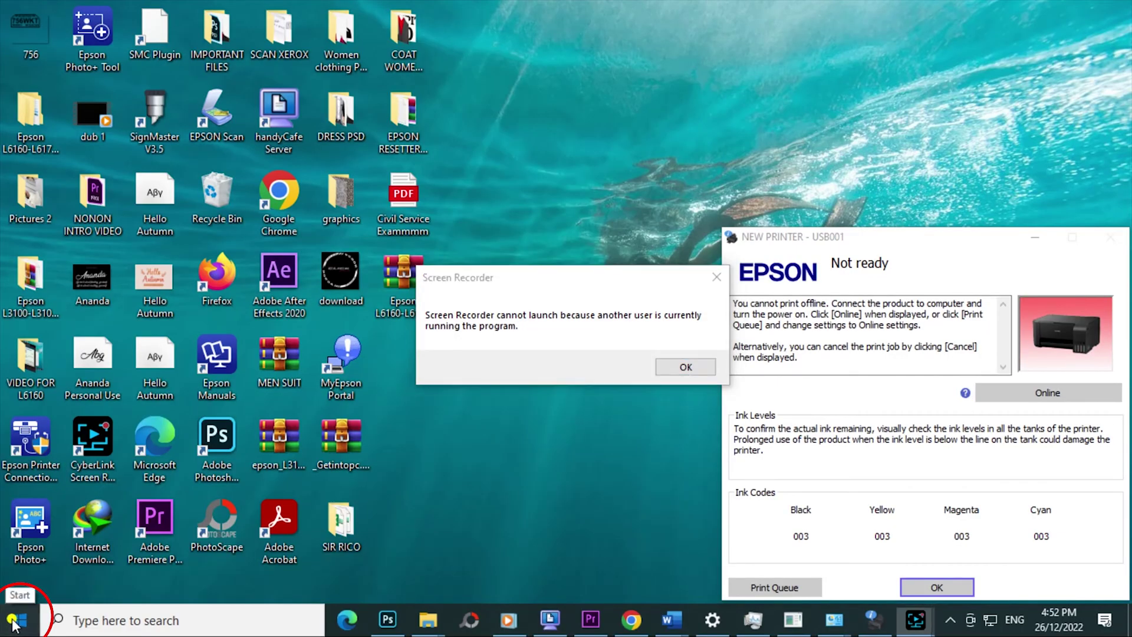
- Open Control Panel in Small icons view and go to Devices and Printers
click(18, 622)
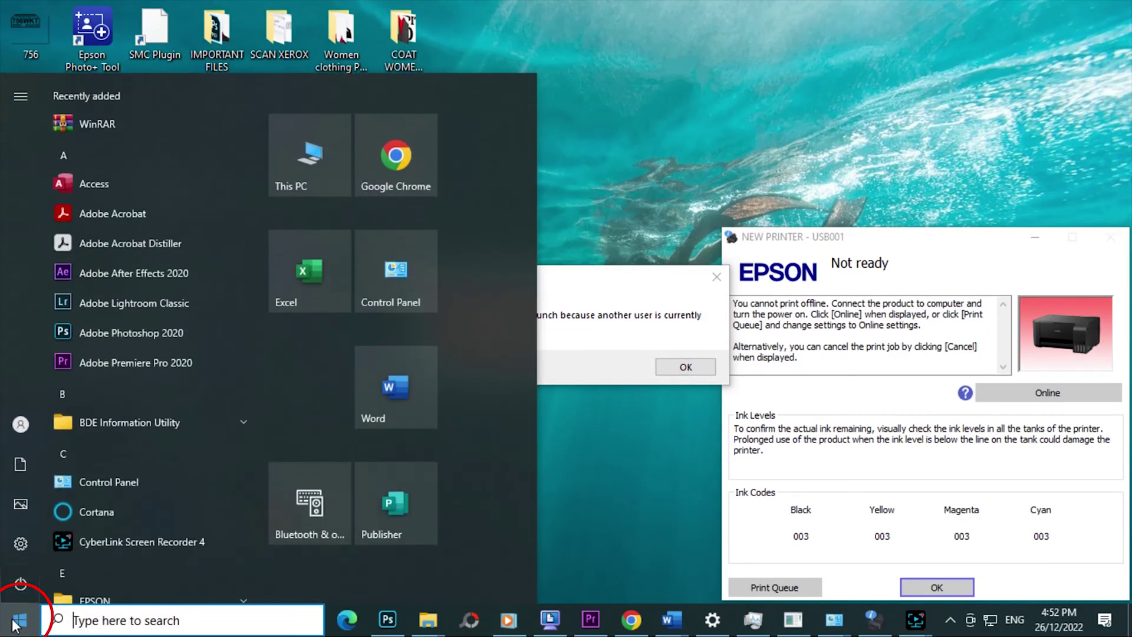
click(392, 301)
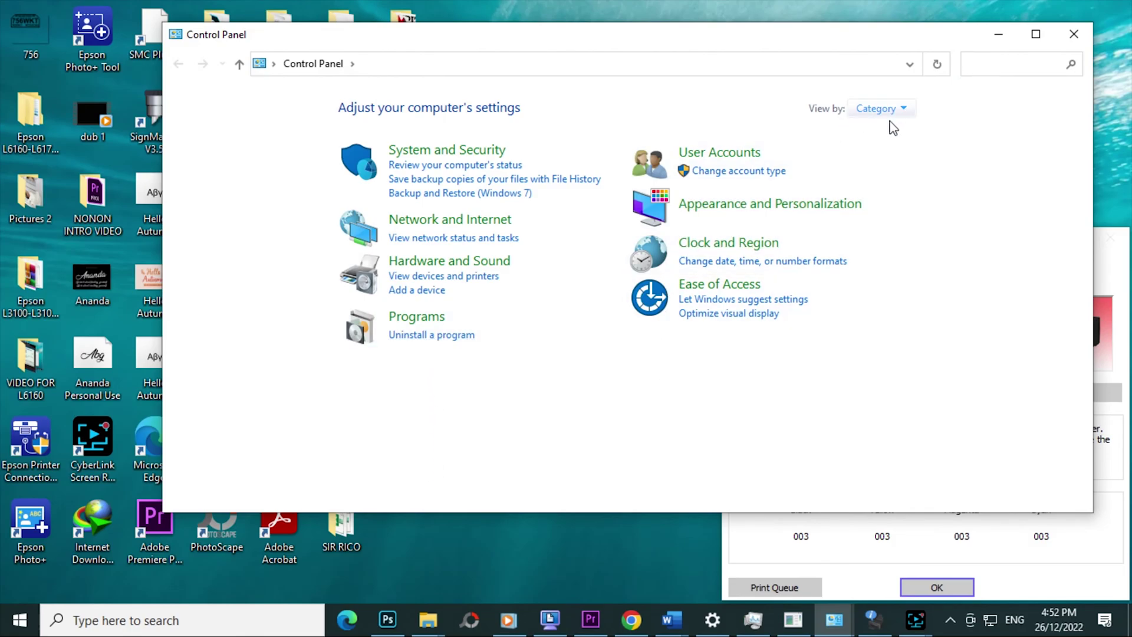
click(904, 108)
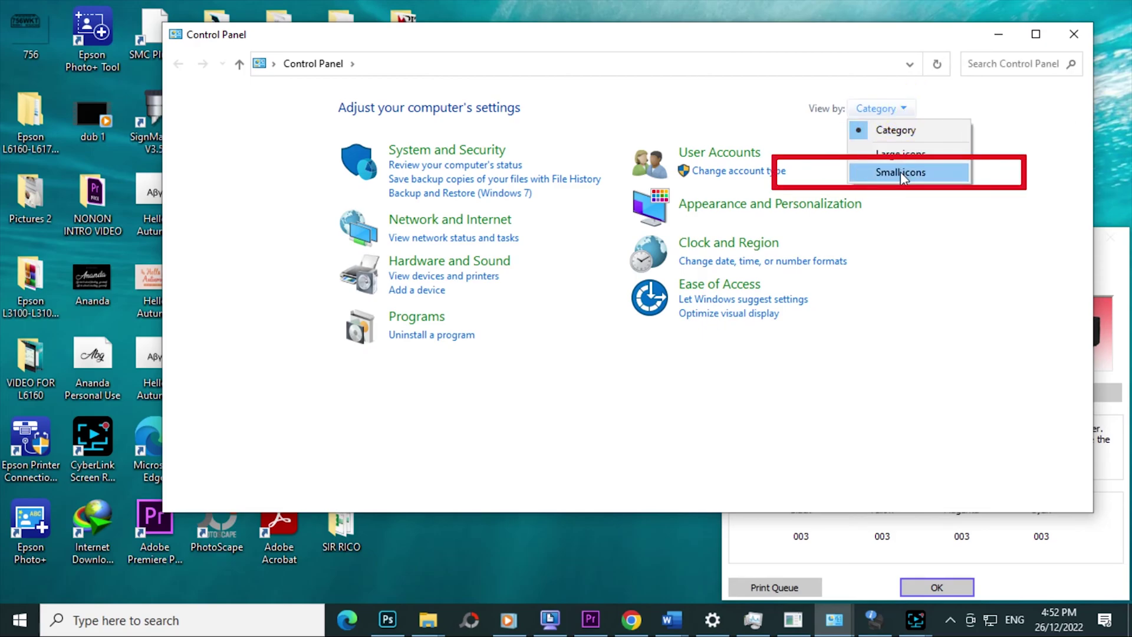
click(901, 172)
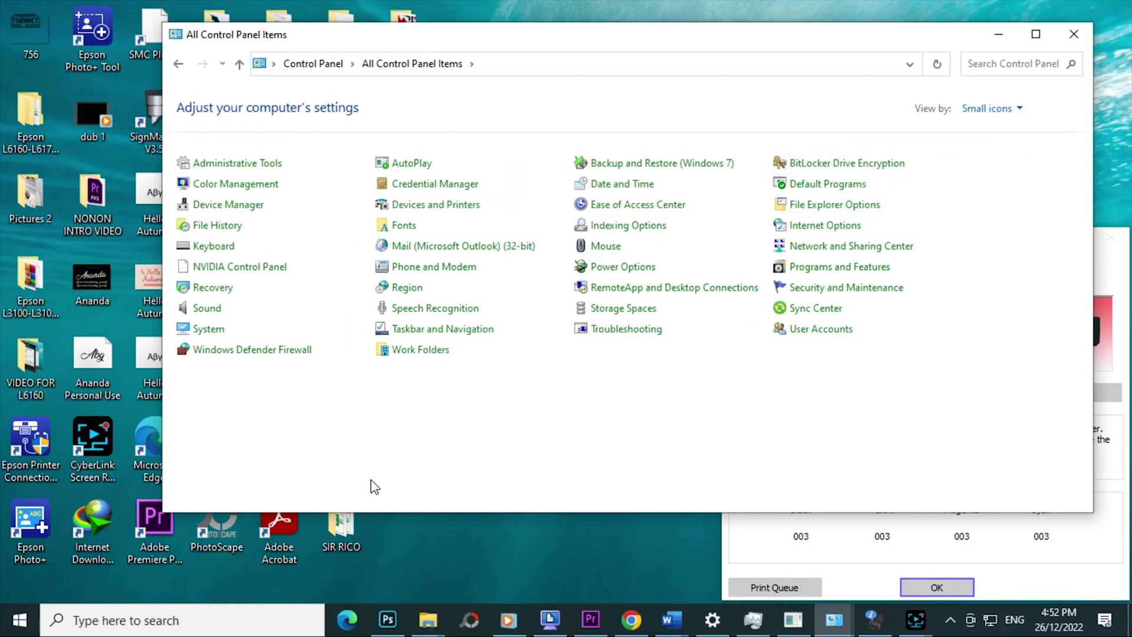
click(410, 206)
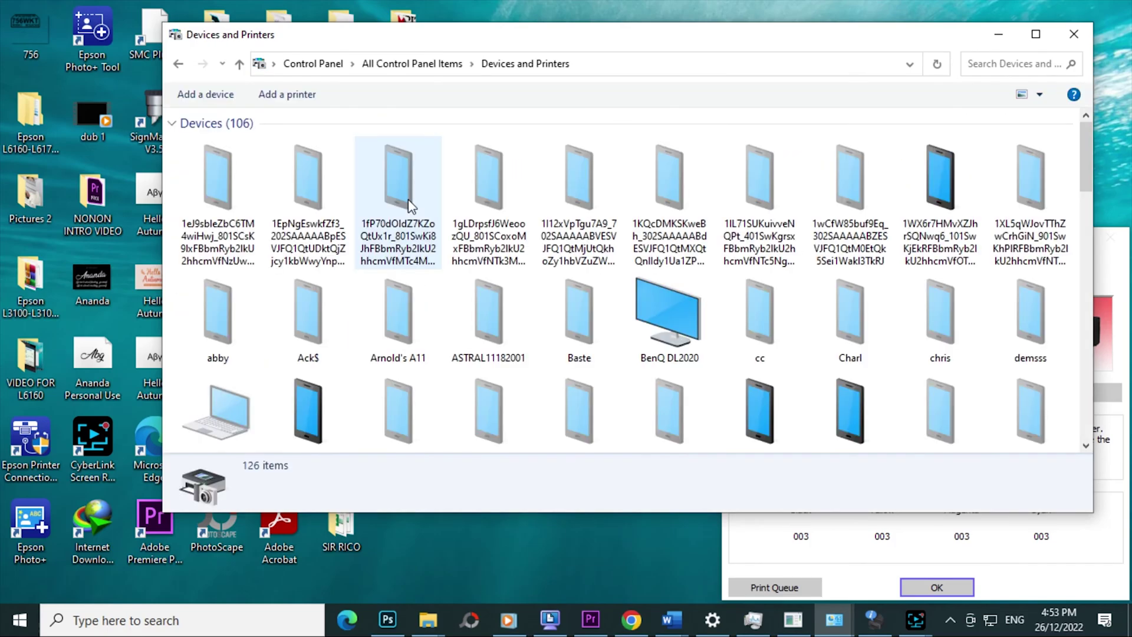
- Open NEW PRINTER's Printing Preferences and show its print queue from the Maintenance tab
drag(1091, 182, 1084, 429)
right_click(860, 294)
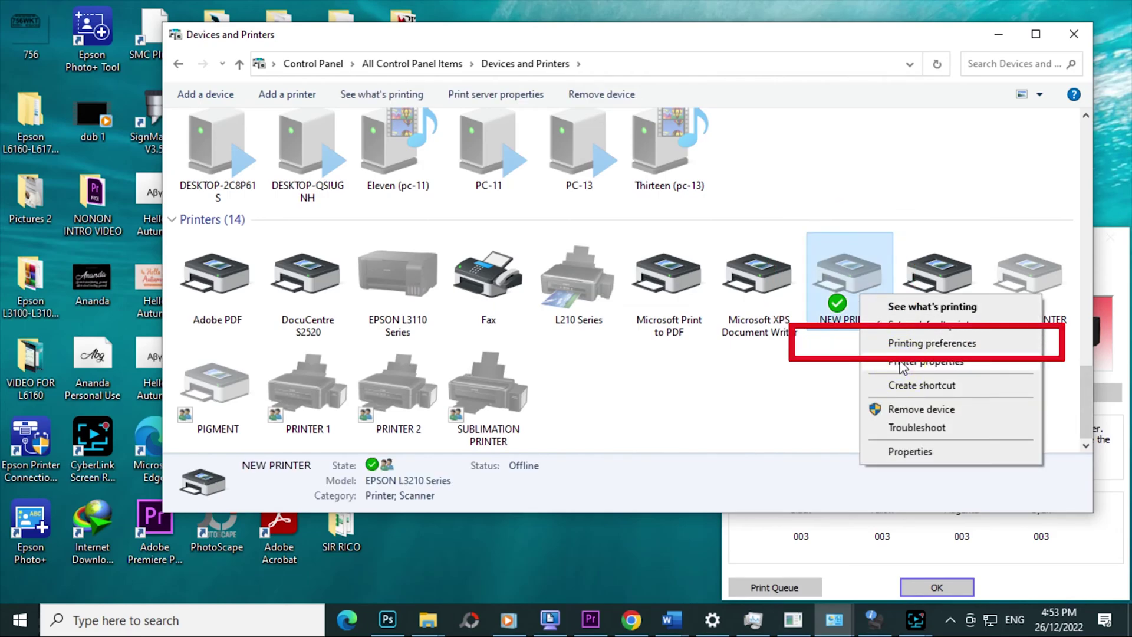
click(903, 344)
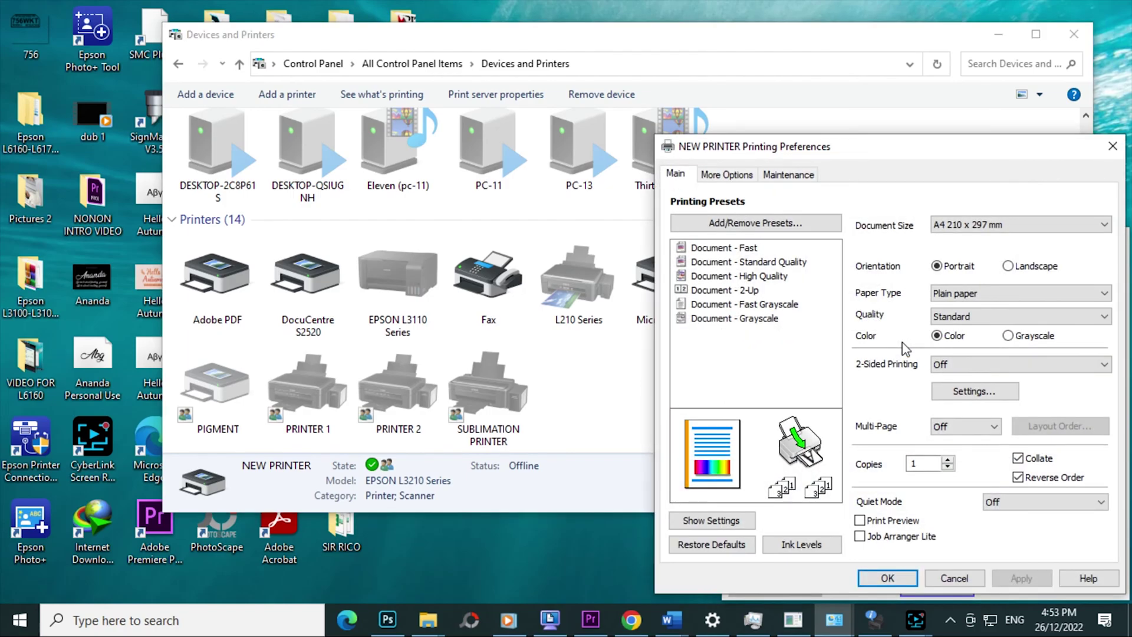
click(779, 174)
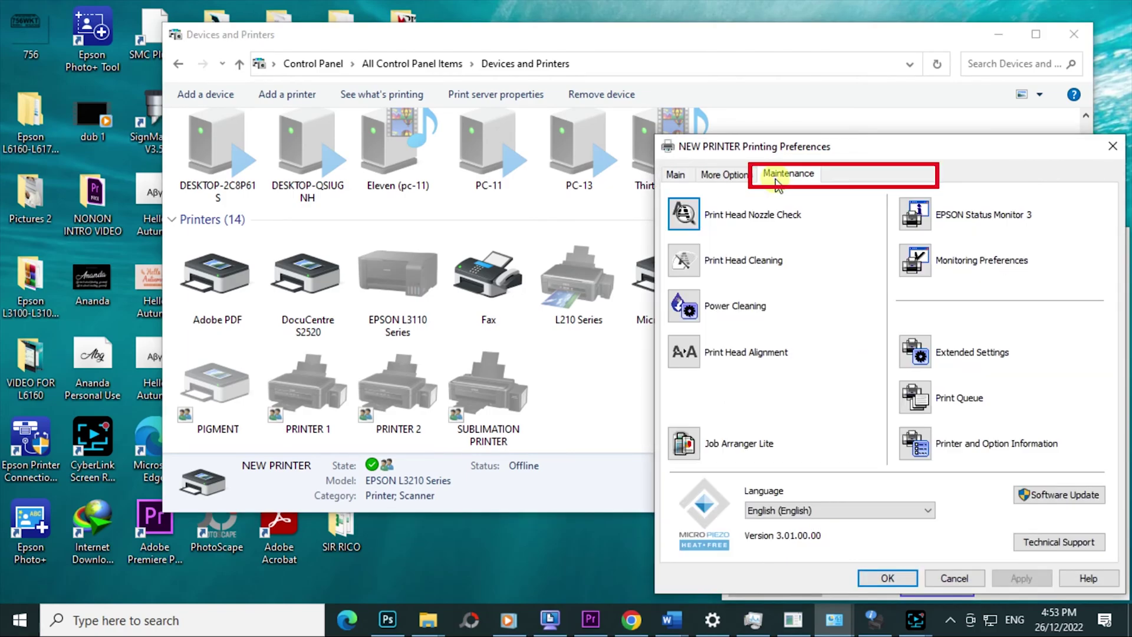
click(916, 399)
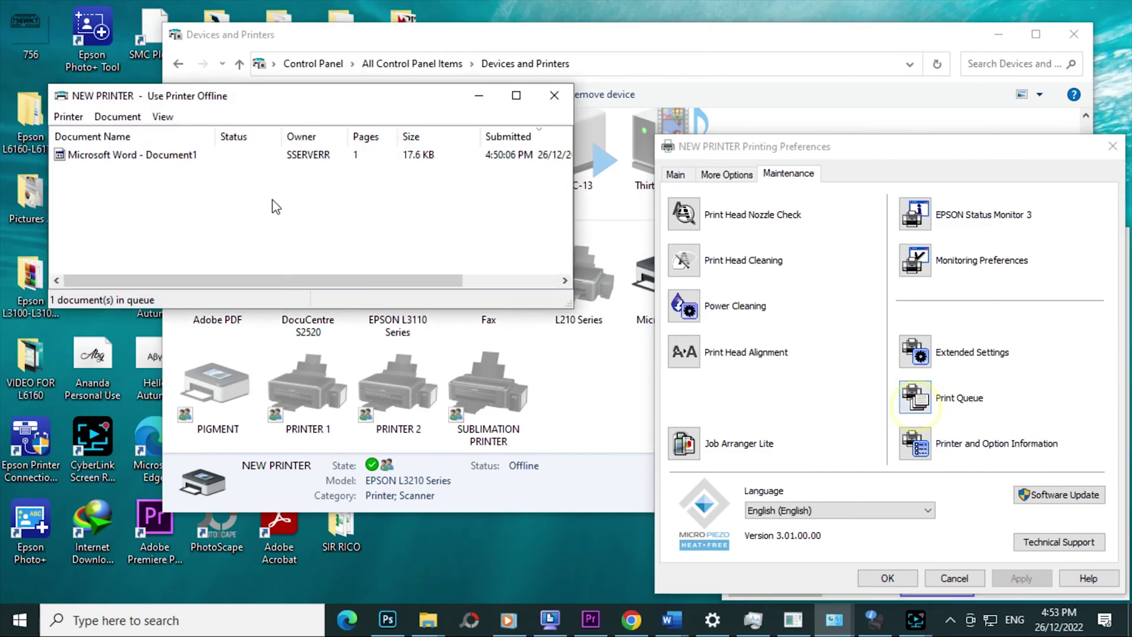
- Cancel the Microsoft Word - Document1 print job, then close the queue and Printing Preferences
click(107, 161)
click(83, 190)
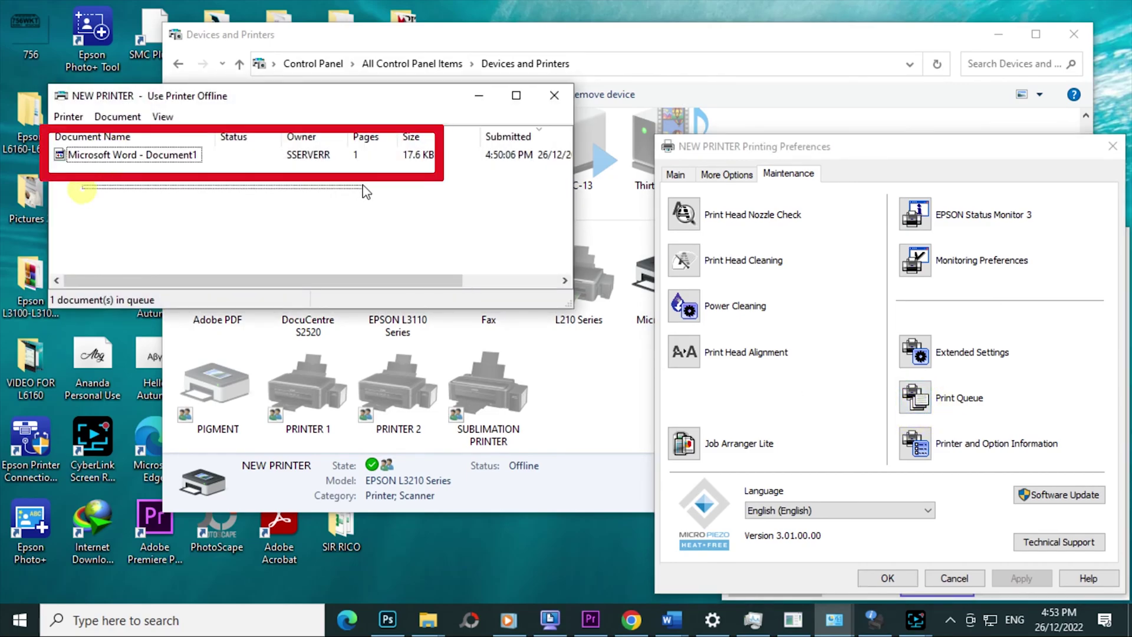
click(143, 155)
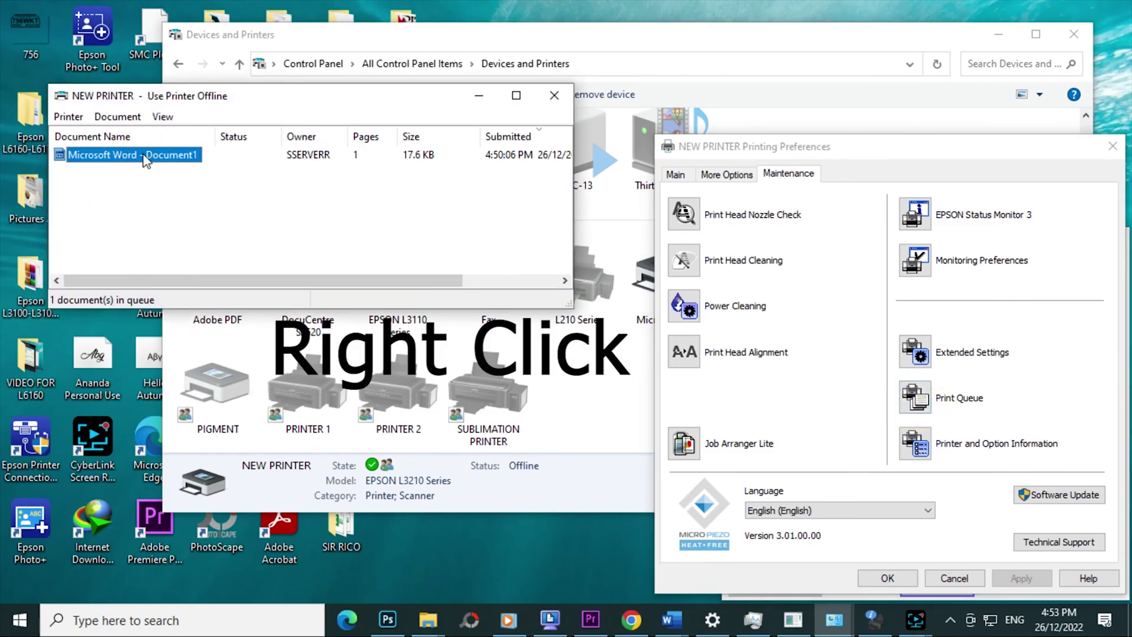
right_click(145, 160)
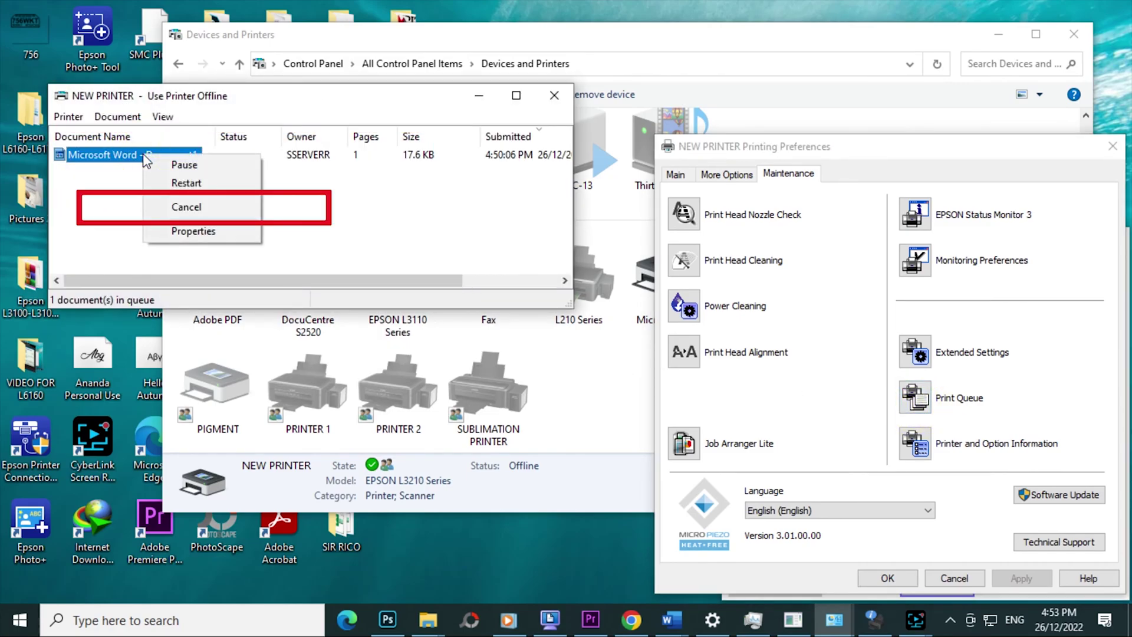
click(184, 208)
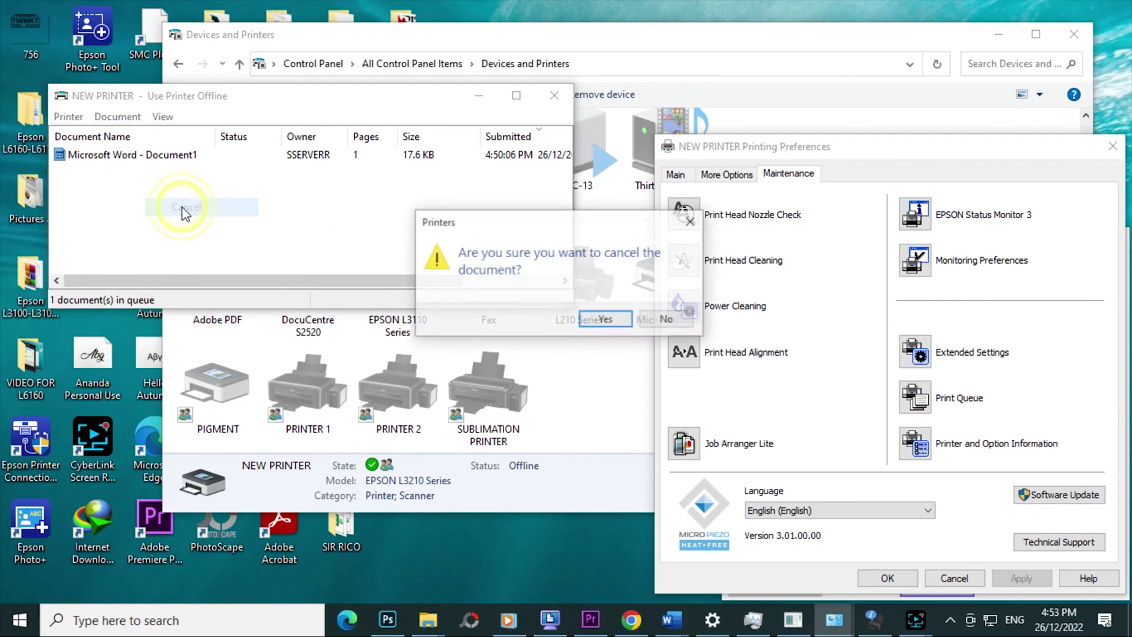
click(606, 320)
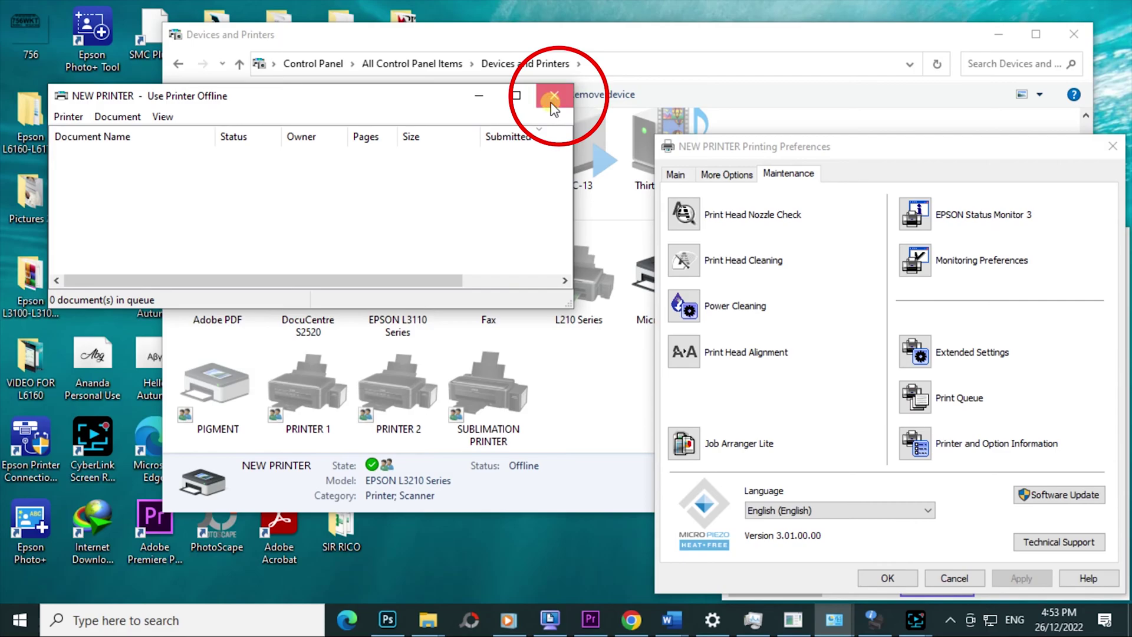
click(554, 96)
click(1111, 149)
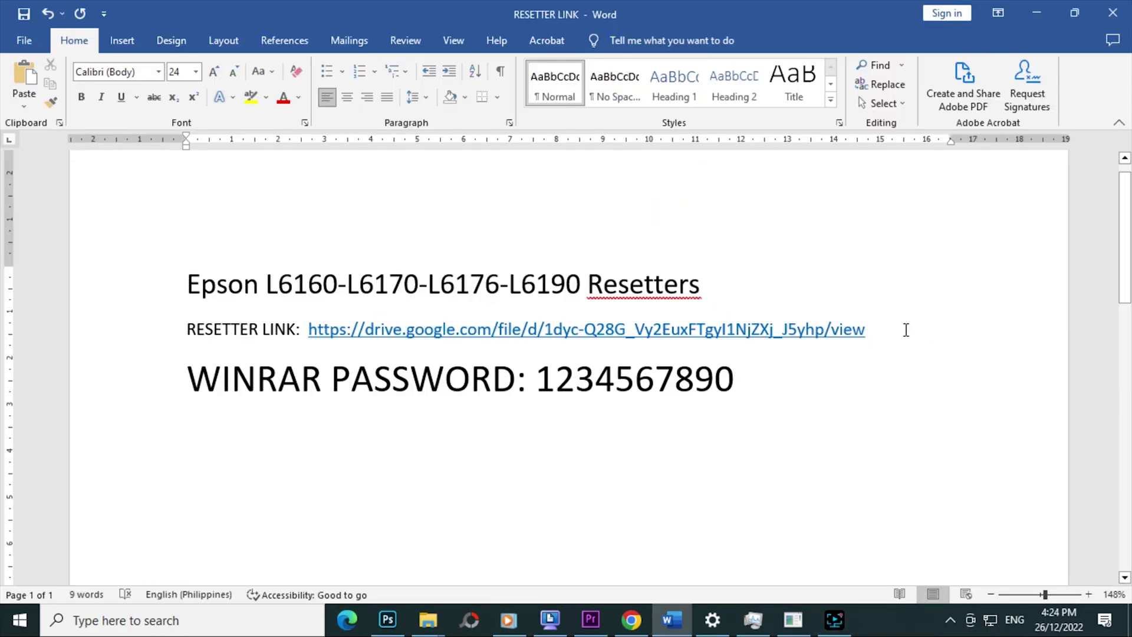
- Copy the RESETTER LINK URL from Word and ready it for pasting into Chrome's address bar
drag(906, 330, 304, 342)
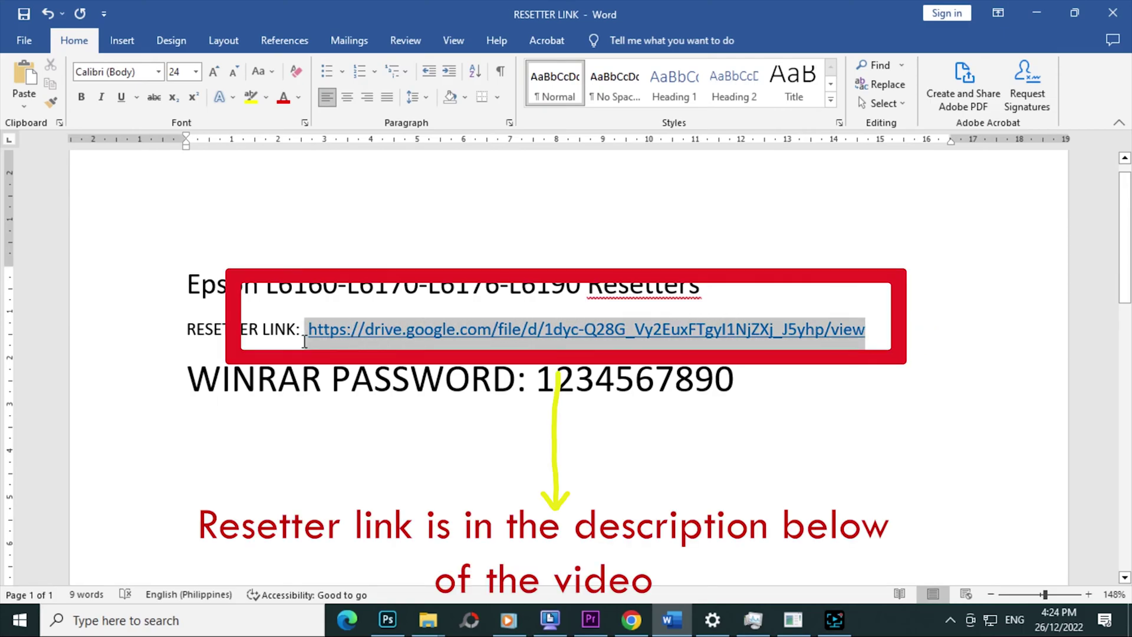
right_click(429, 346)
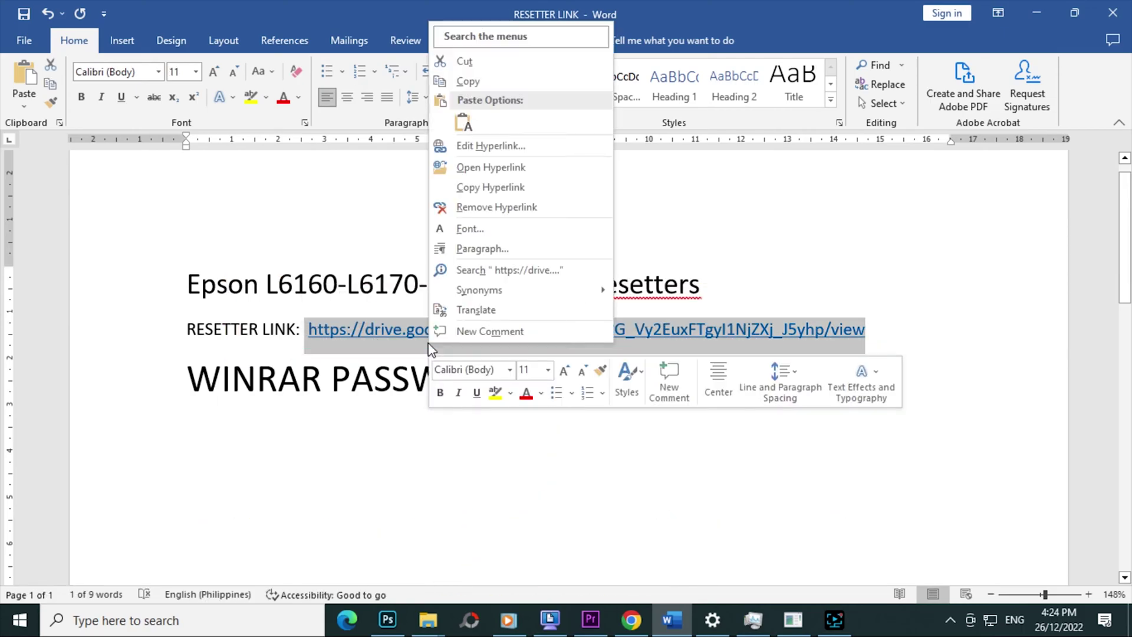
click(467, 83)
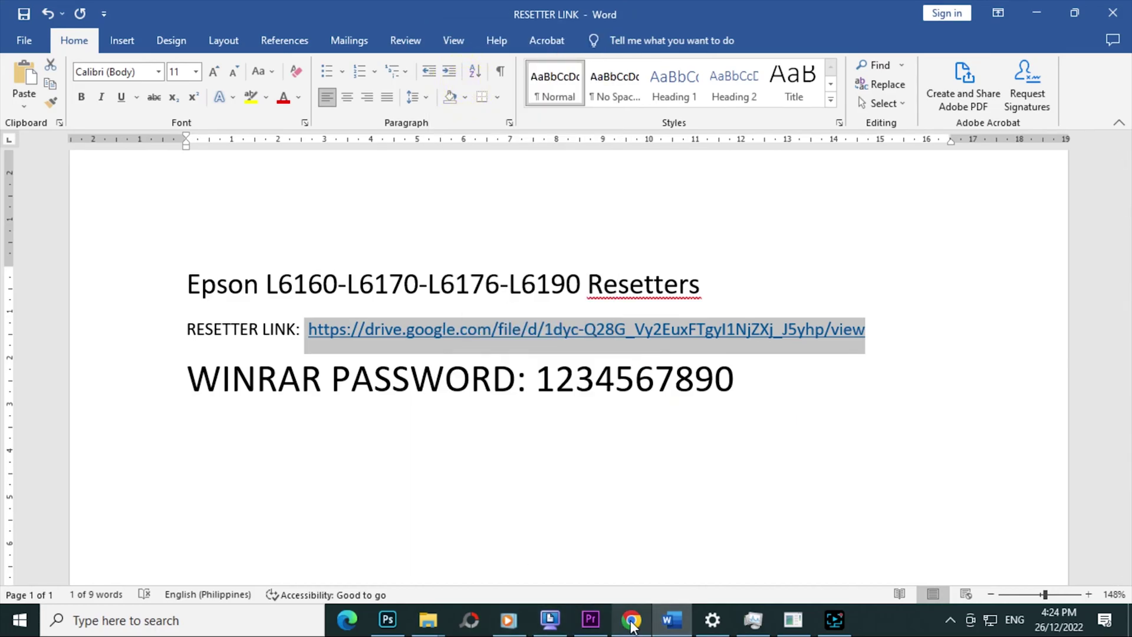
click(632, 621)
click(267, 44)
right_click(268, 44)
- Load the Drive link and save Epson L6160-L6170-L6176-L6190 Resetters.rar to Downloads\Compressed via IDM
click(318, 154)
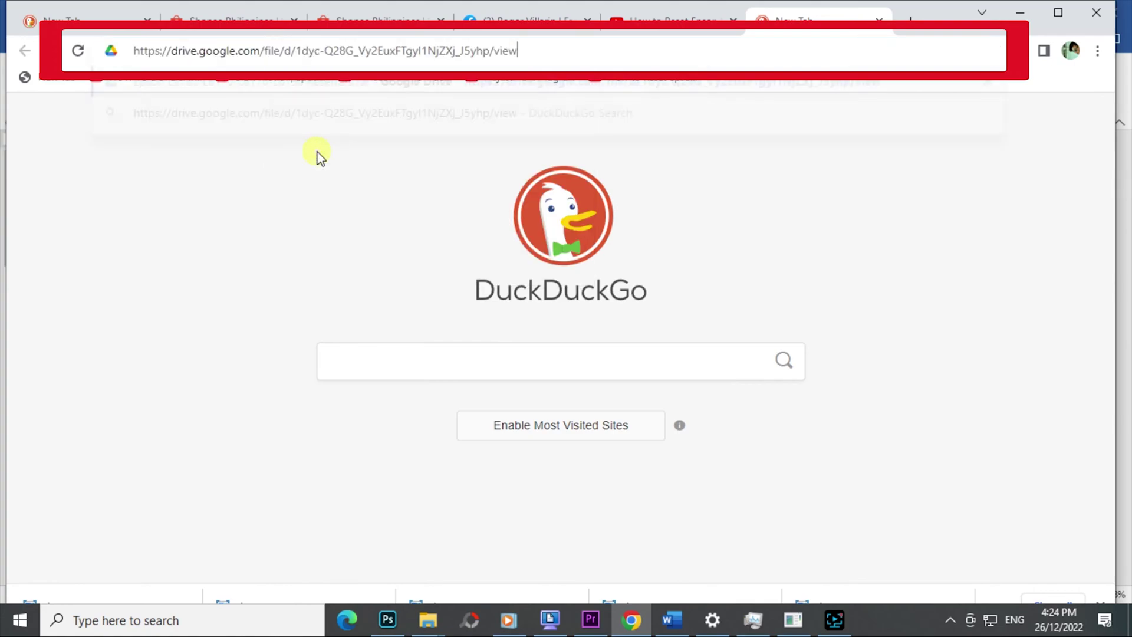
key(Return)
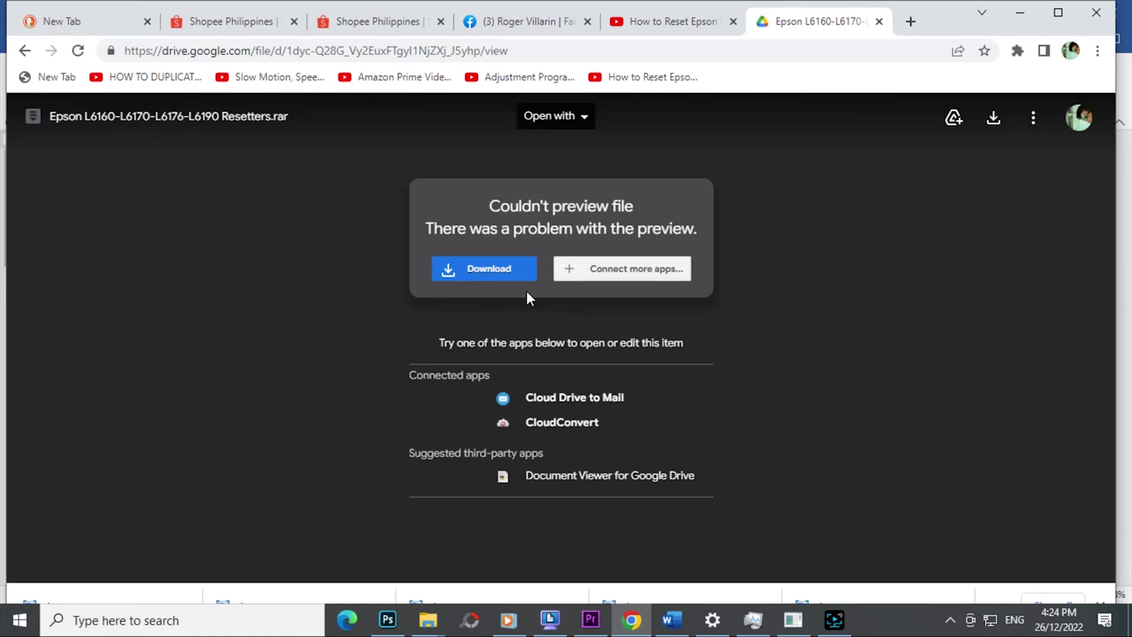
click(502, 272)
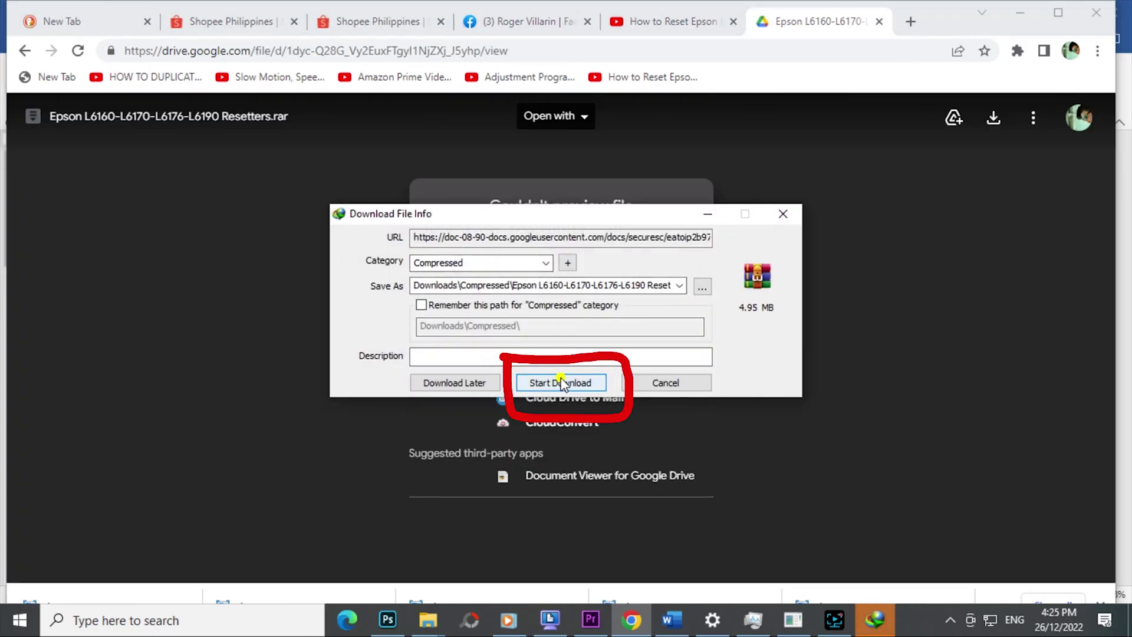
click(558, 382)
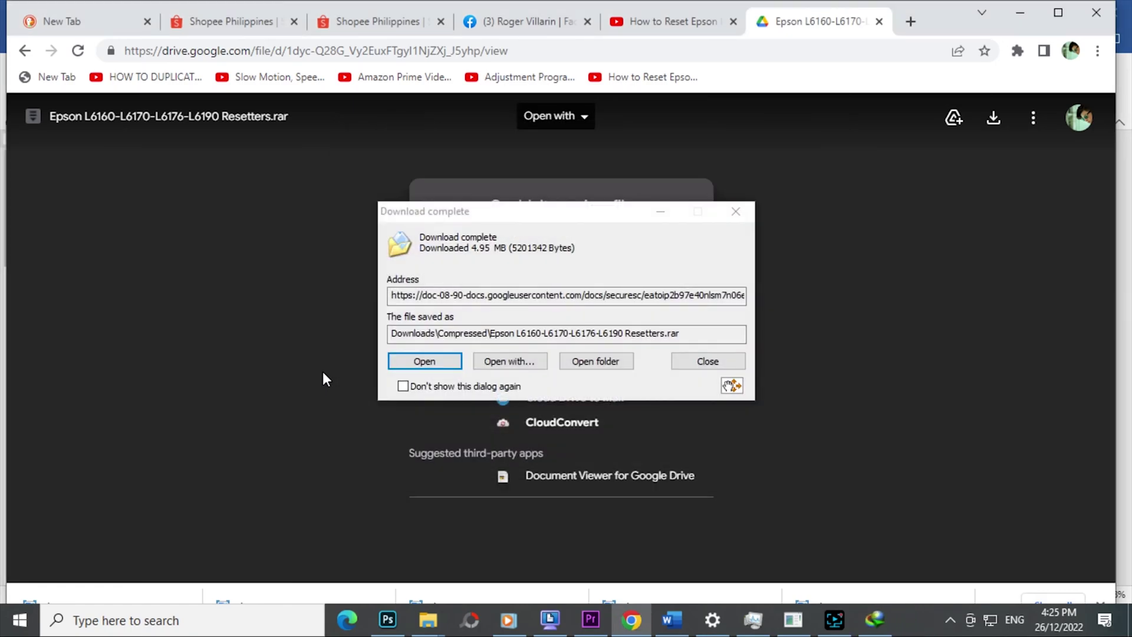
click(593, 362)
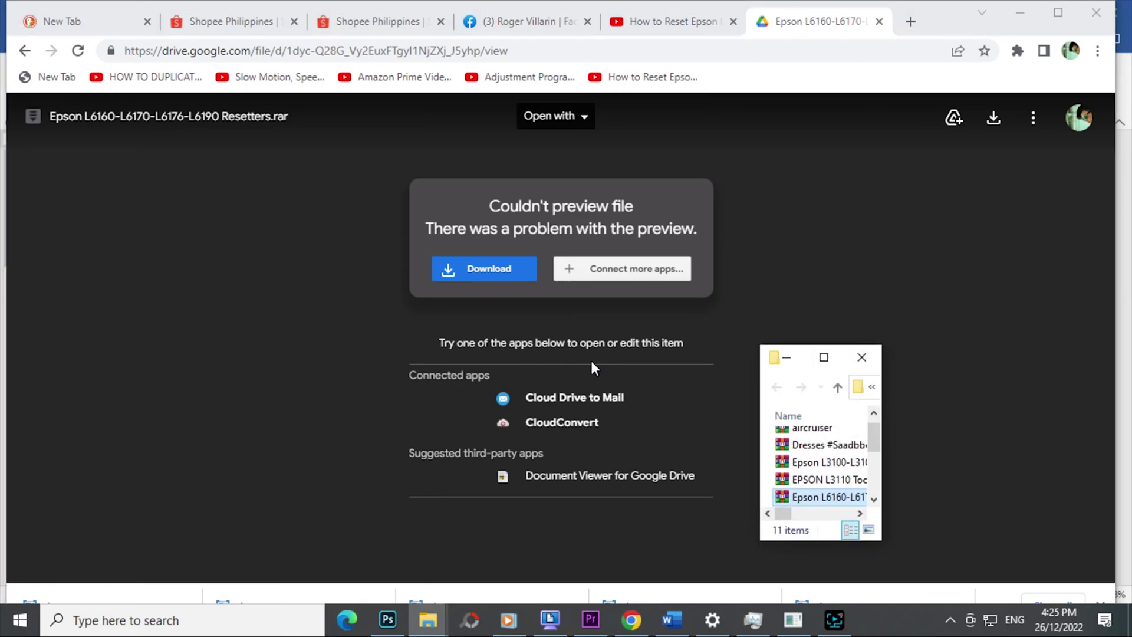
- Move the downloaded resetters archive from Downloads\Compressed onto the desktop
right_click(808, 496)
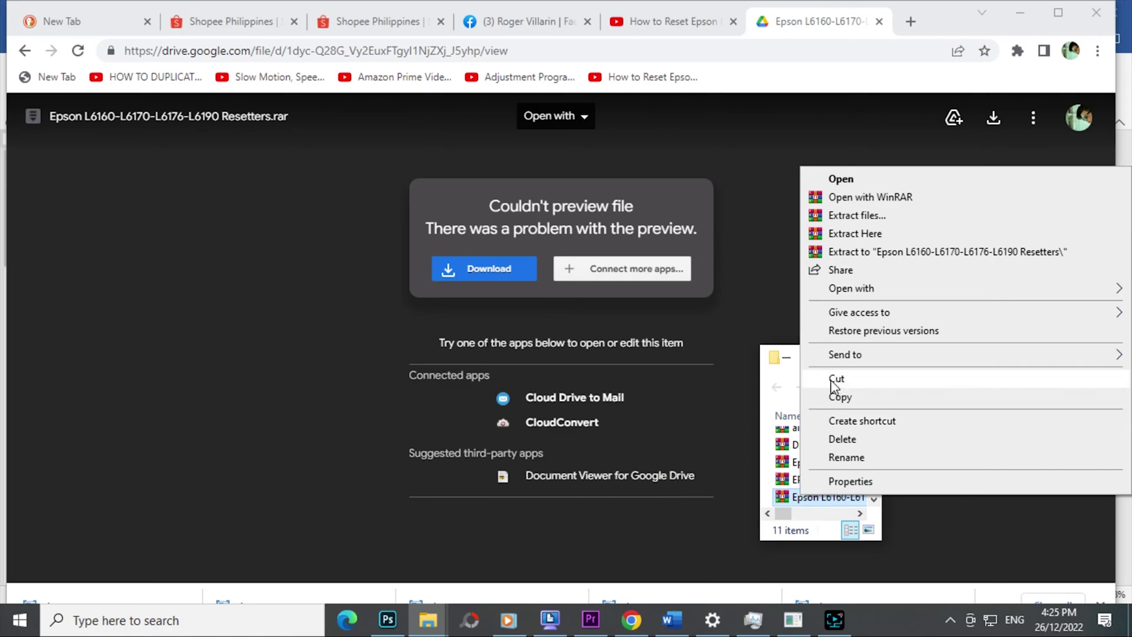
click(836, 379)
click(1028, 12)
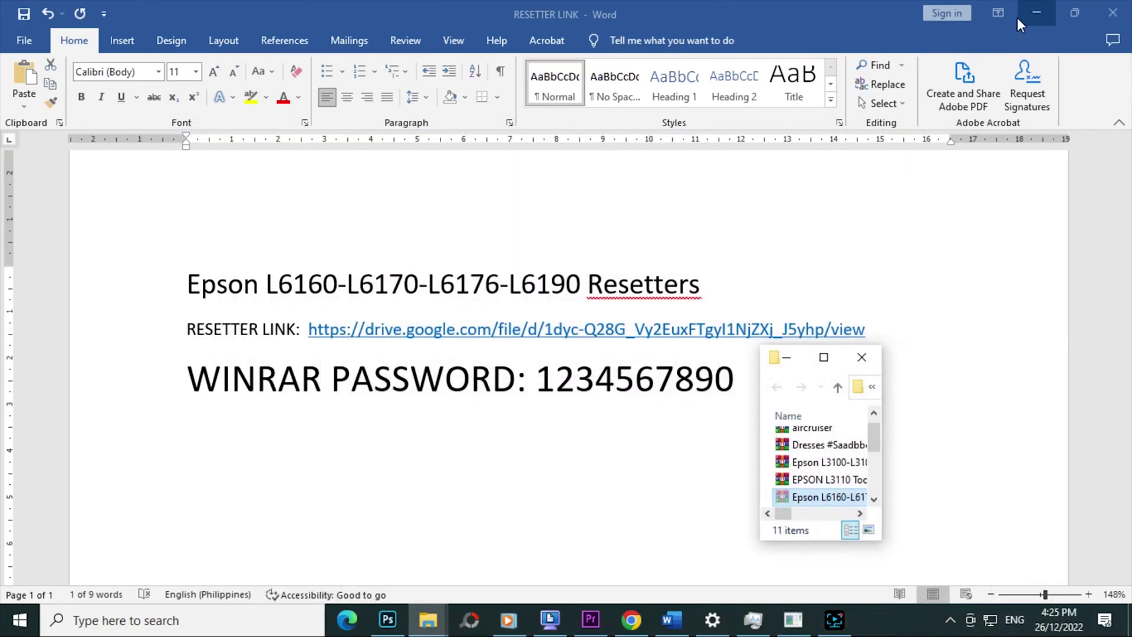
click(1027, 12)
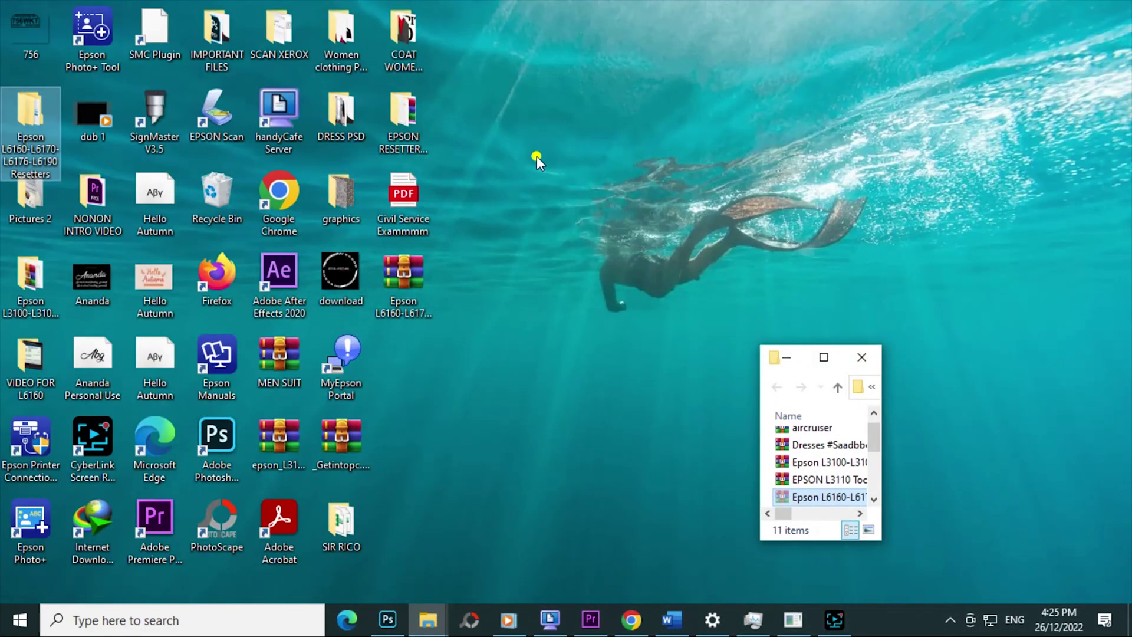
click(537, 155)
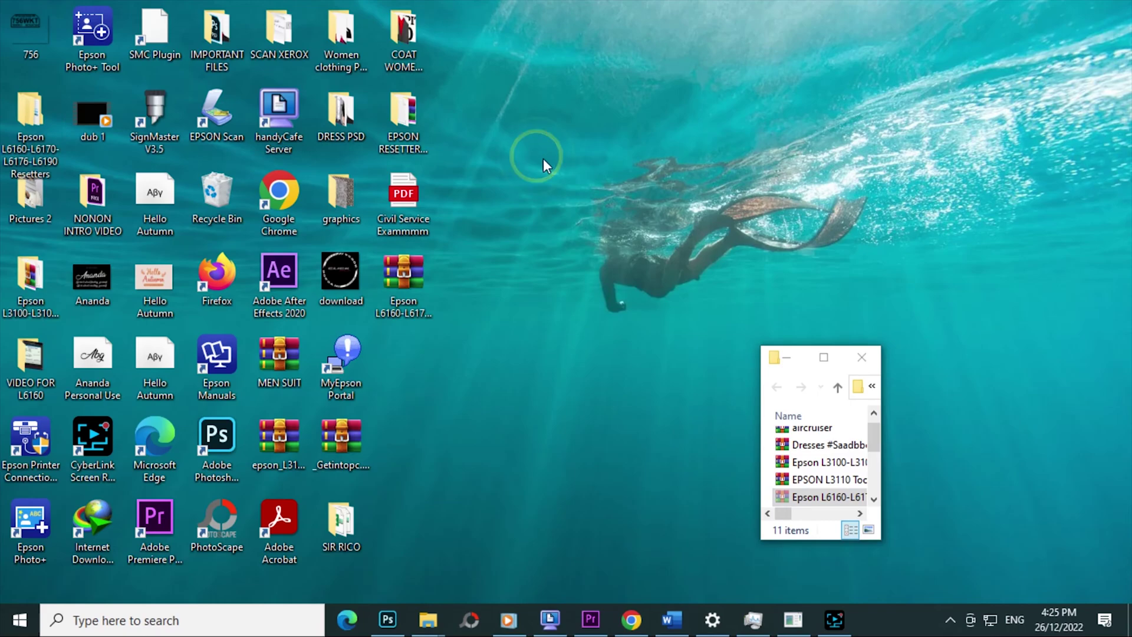
right_click(542, 270)
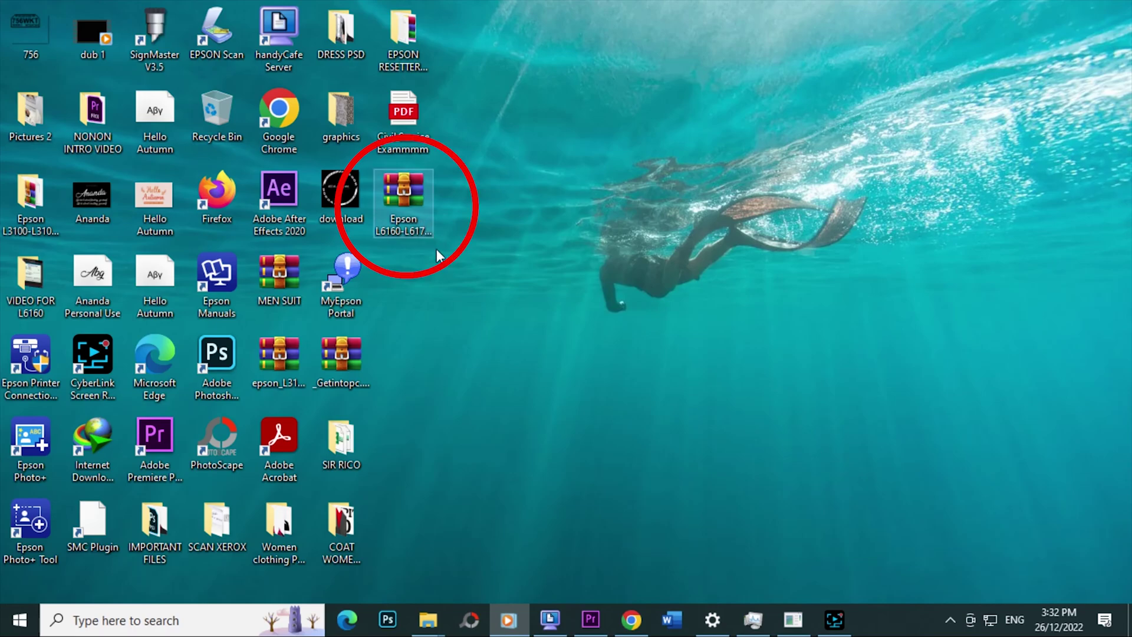
- Extract the archive to an 'Epson L6160-L6170-L6176-L6190 Resetters' folder, entering the archive password
right_click(420, 222)
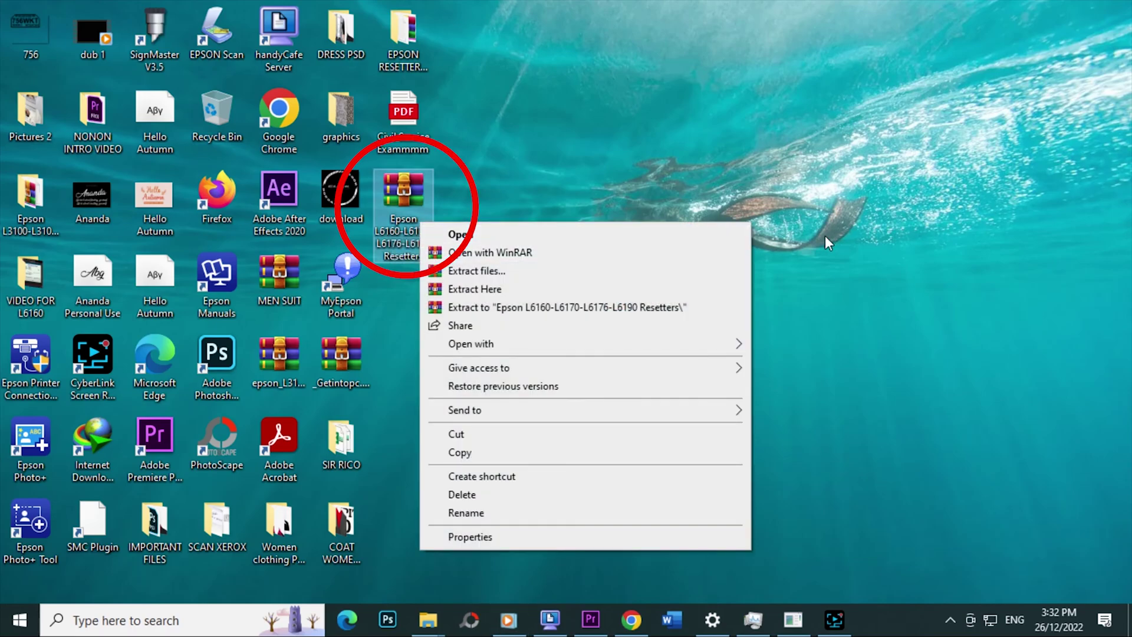
click(814, 235)
right_click(413, 219)
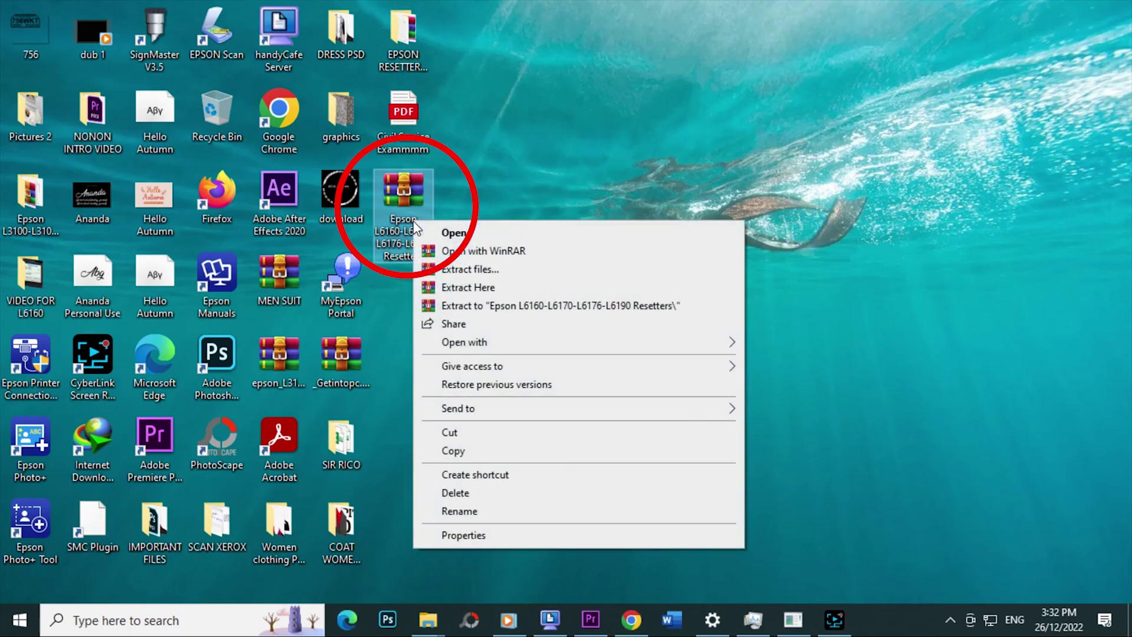
click(490, 306)
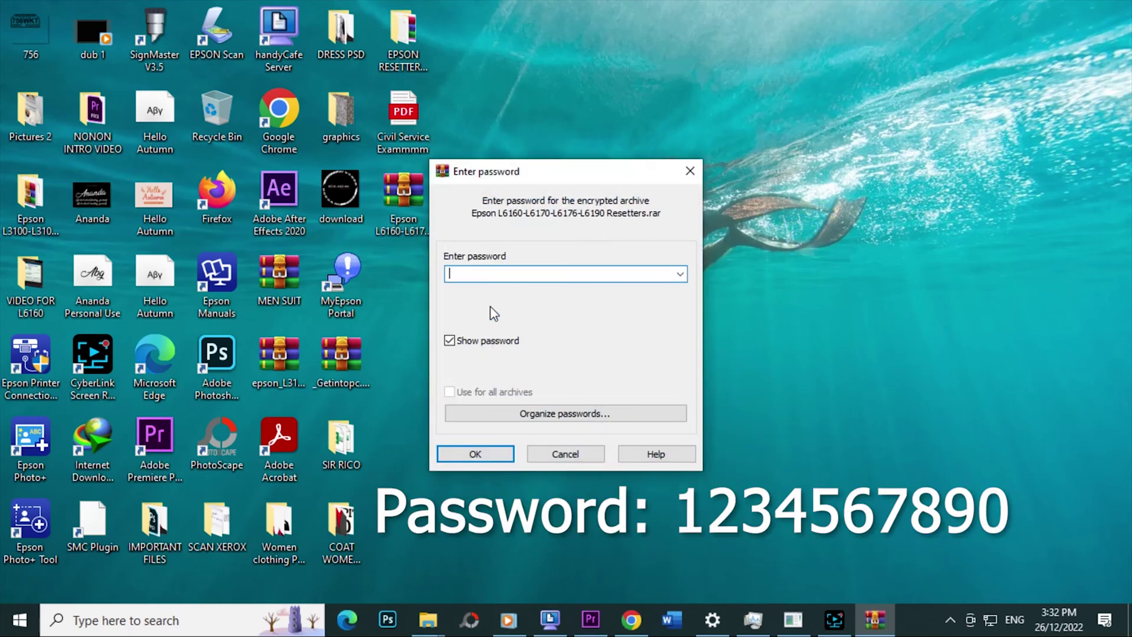
text(1234567890)
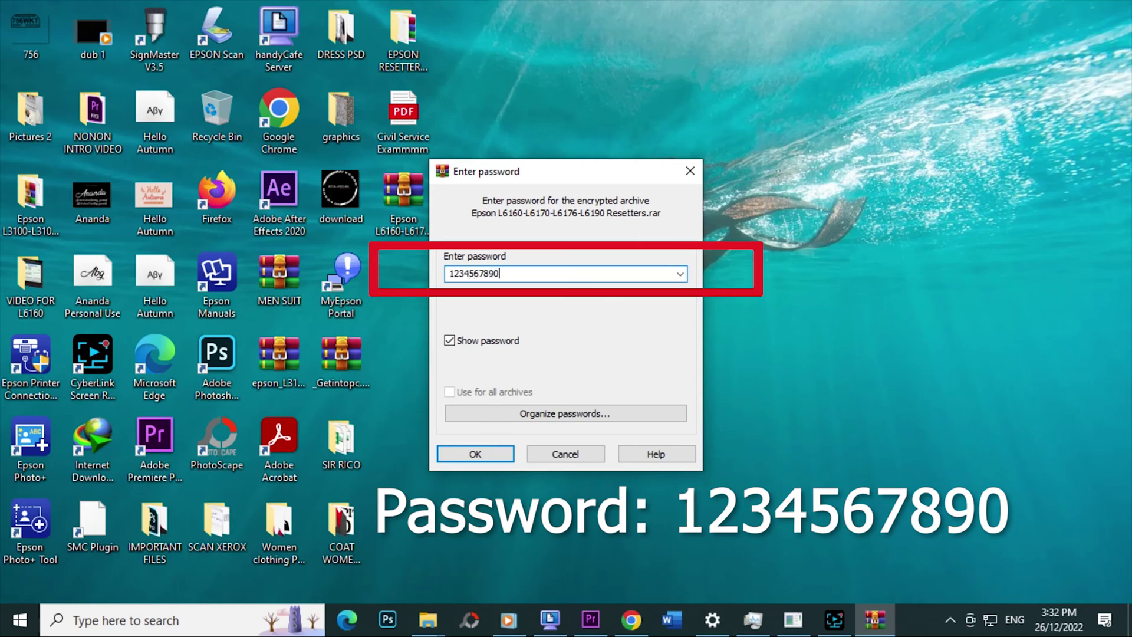
click(476, 454)
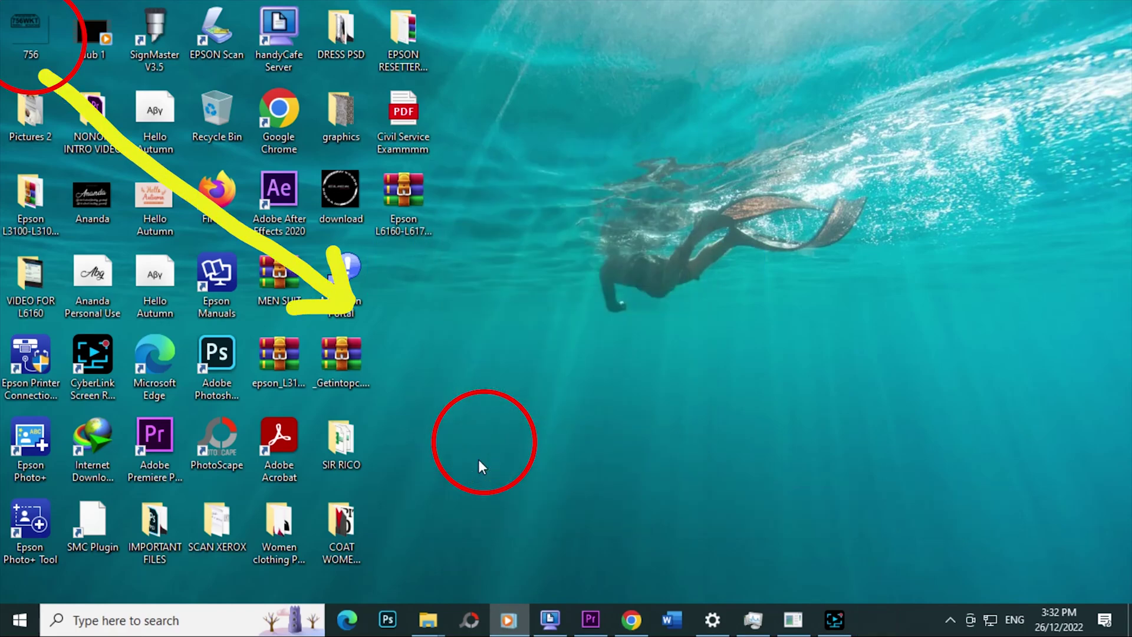
- Open the extracted folder, its inner Resetters folder and Keygen, then go back up
drag(30, 42, 483, 333)
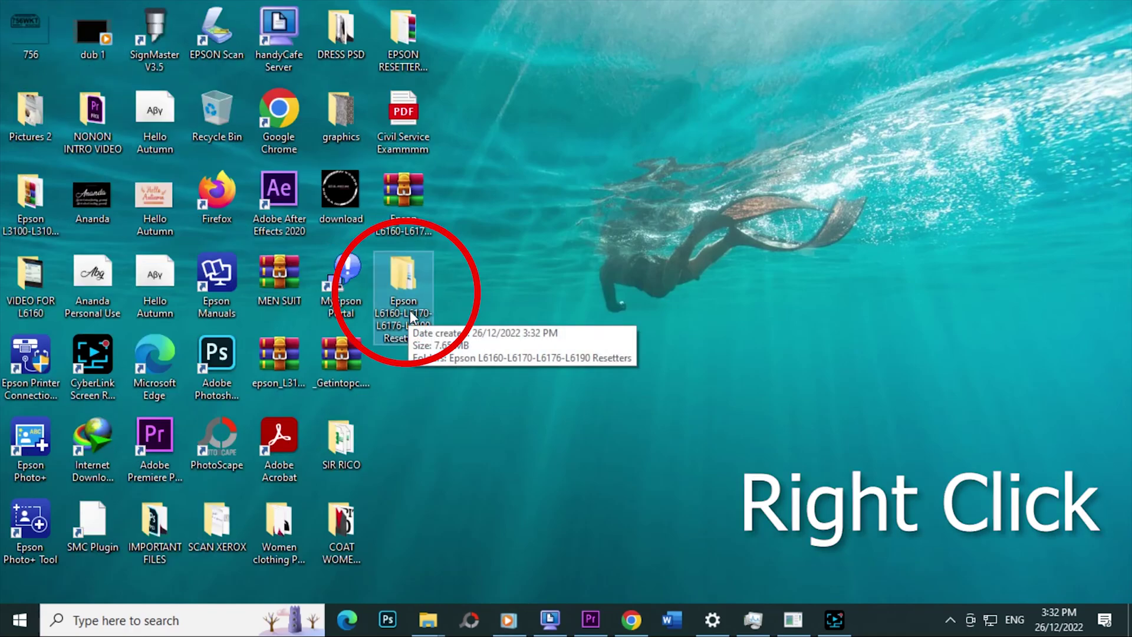
right_click(403, 295)
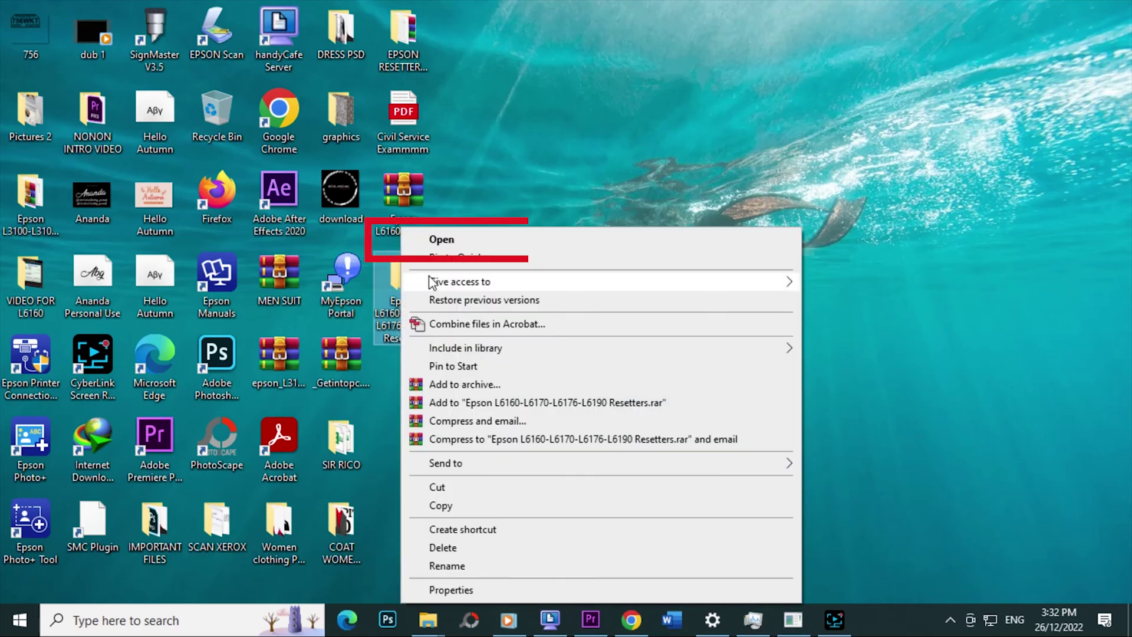
click(443, 240)
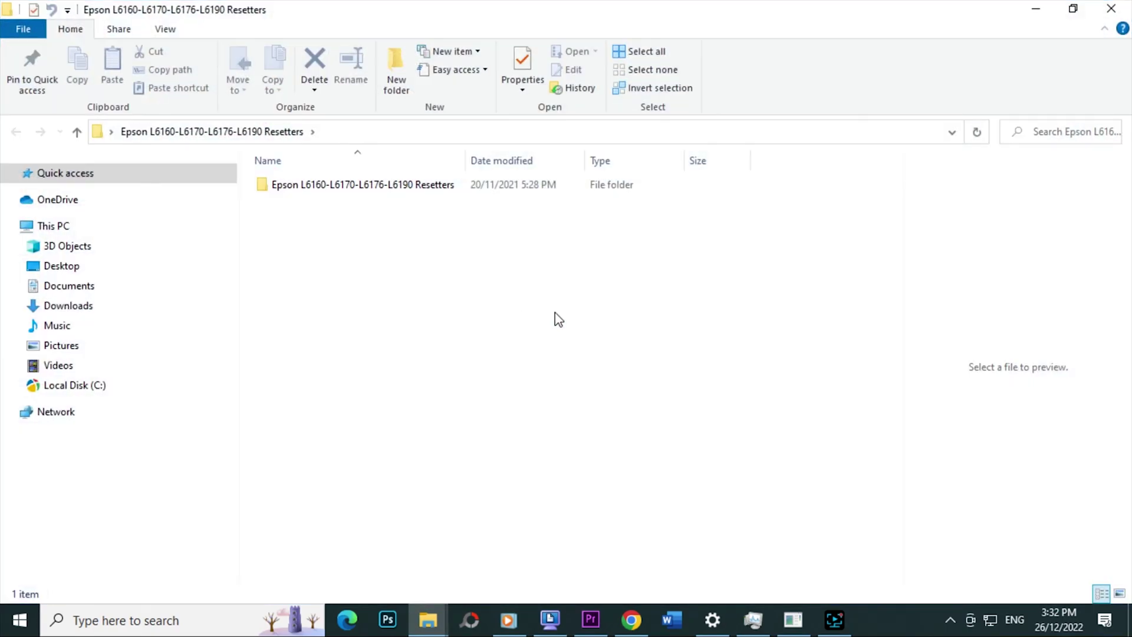
double_click(341, 186)
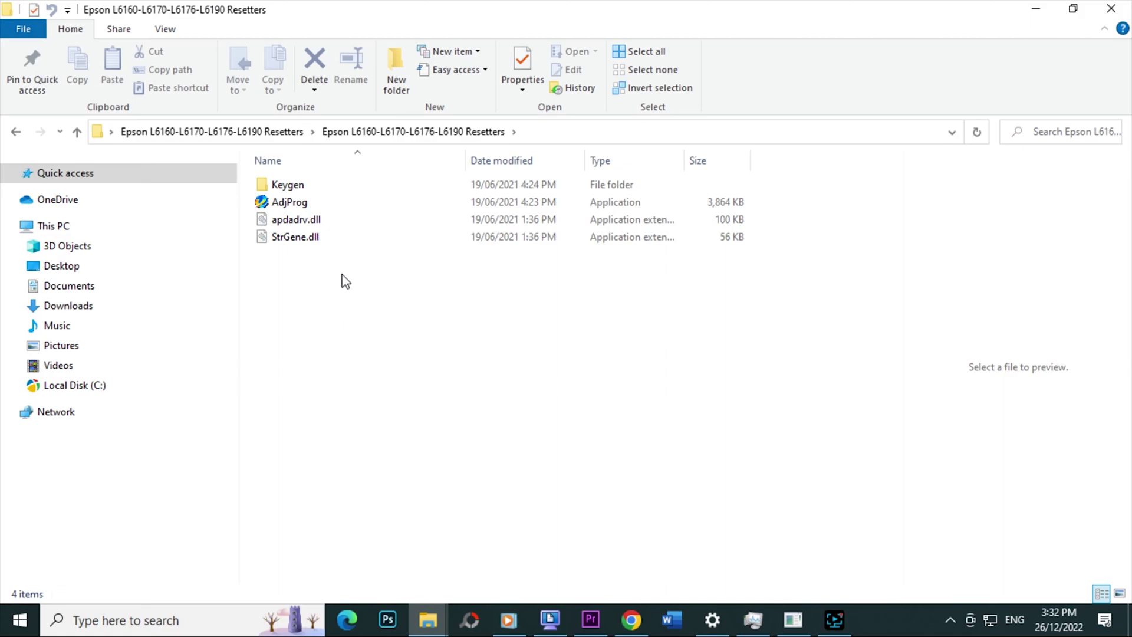
double_click(295, 185)
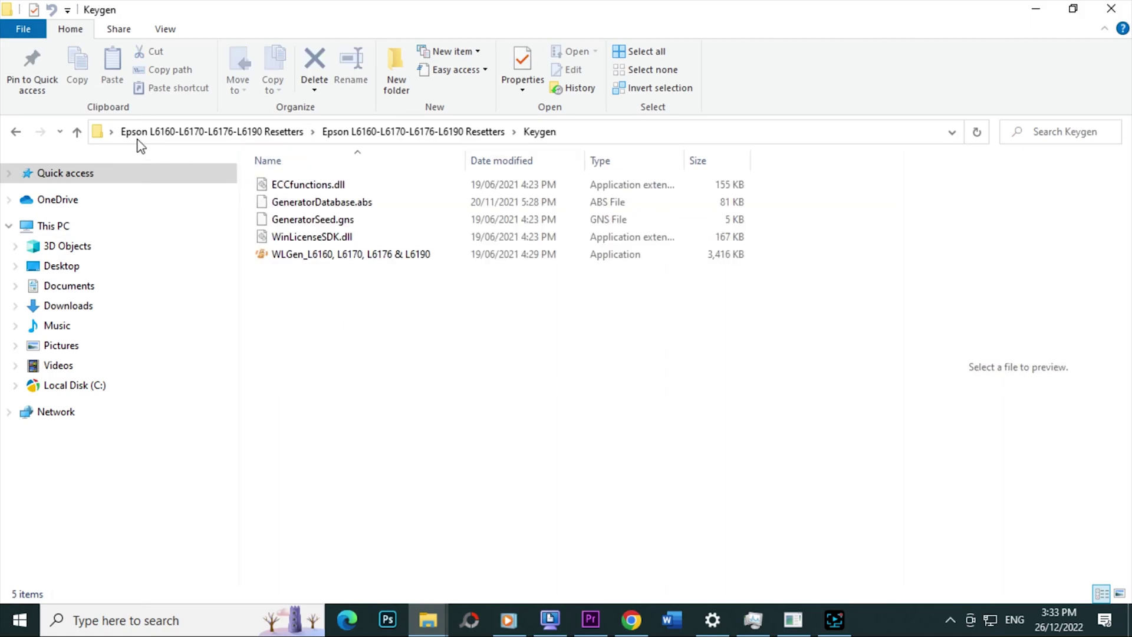
click(83, 131)
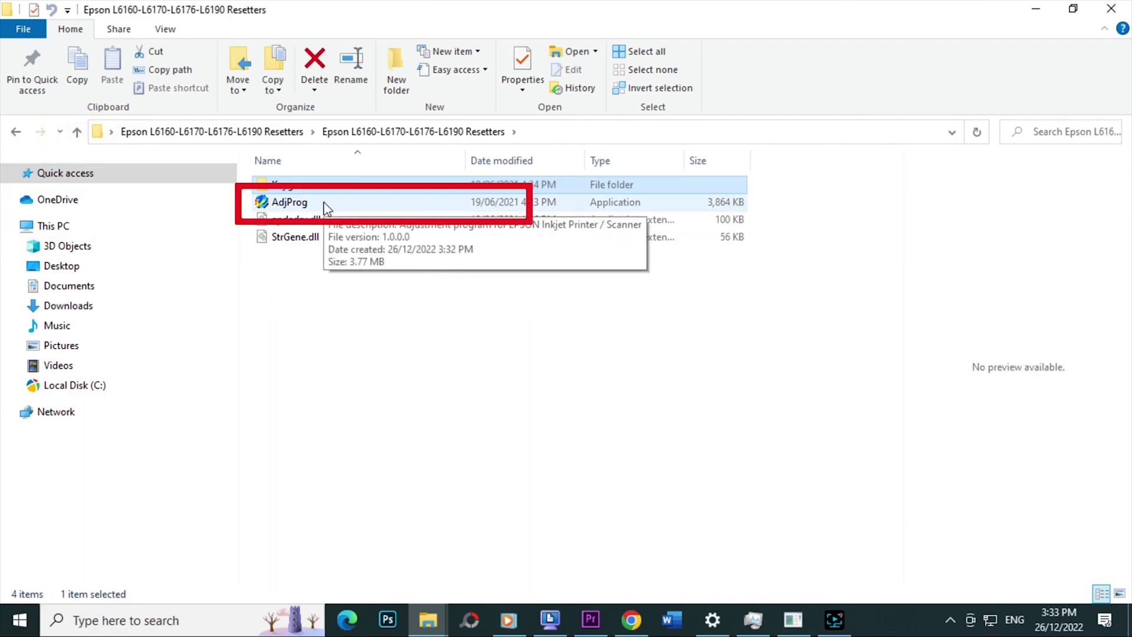
double_click(324, 203)
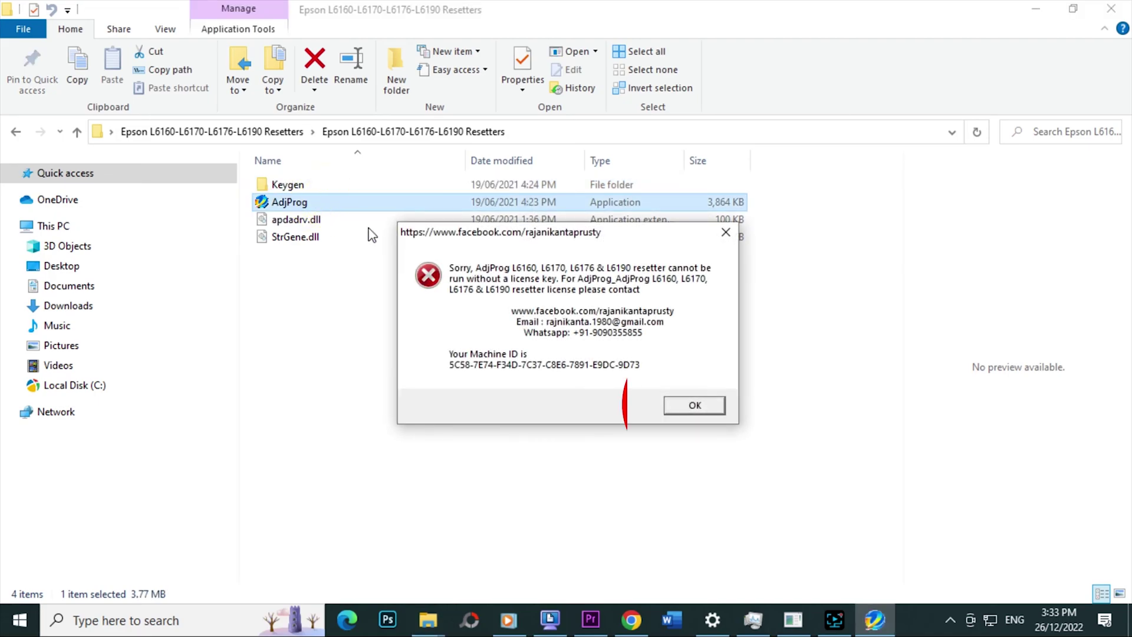
click(696, 406)
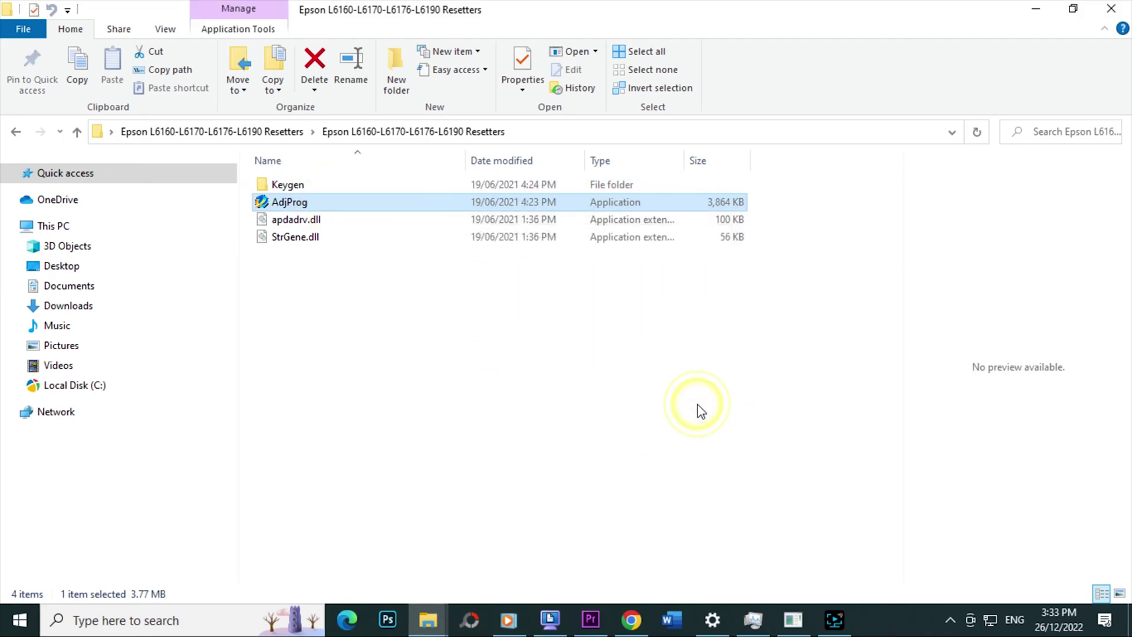
click(315, 189)
double_click(317, 195)
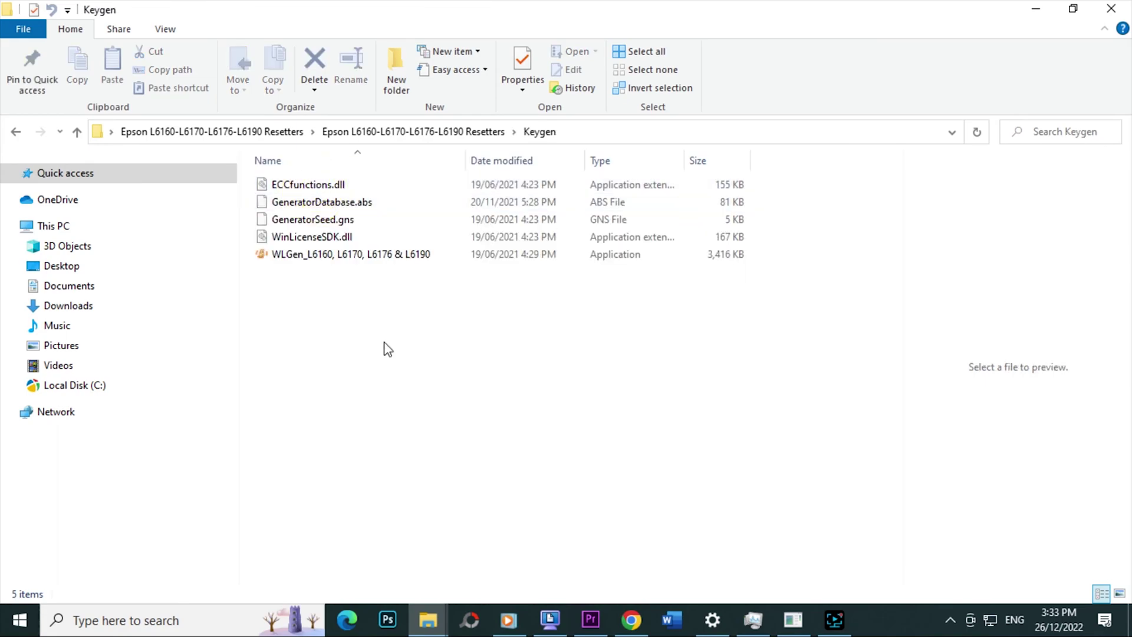
- Launch WLGen_L6160, L6170, L6176 & L6190 and open License Manager's Add License form
click(328, 259)
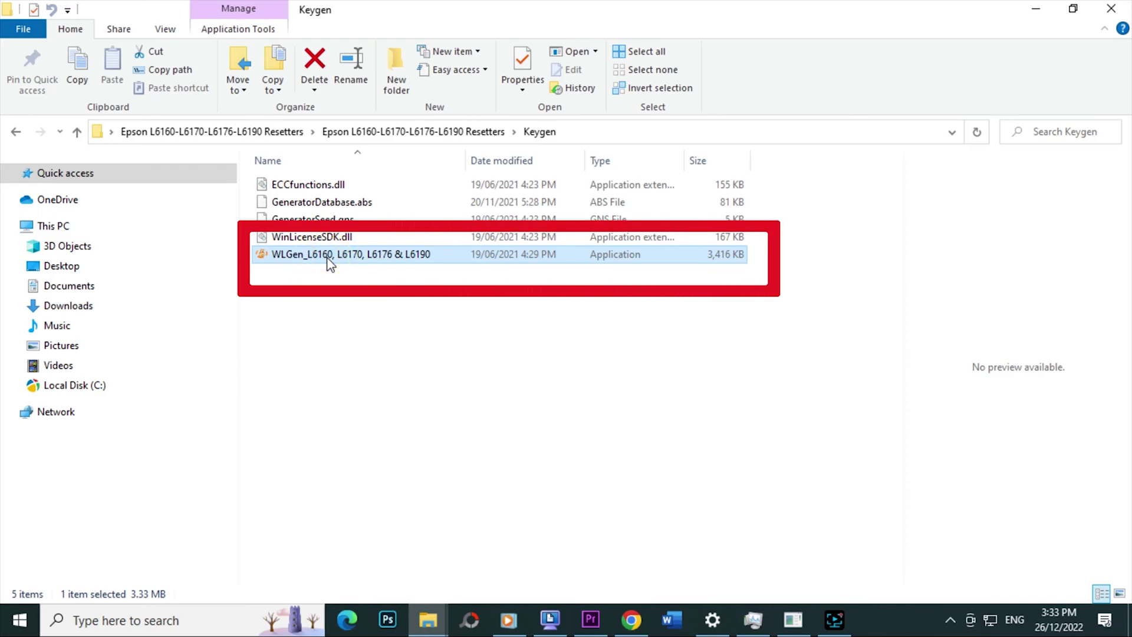
double_click(328, 258)
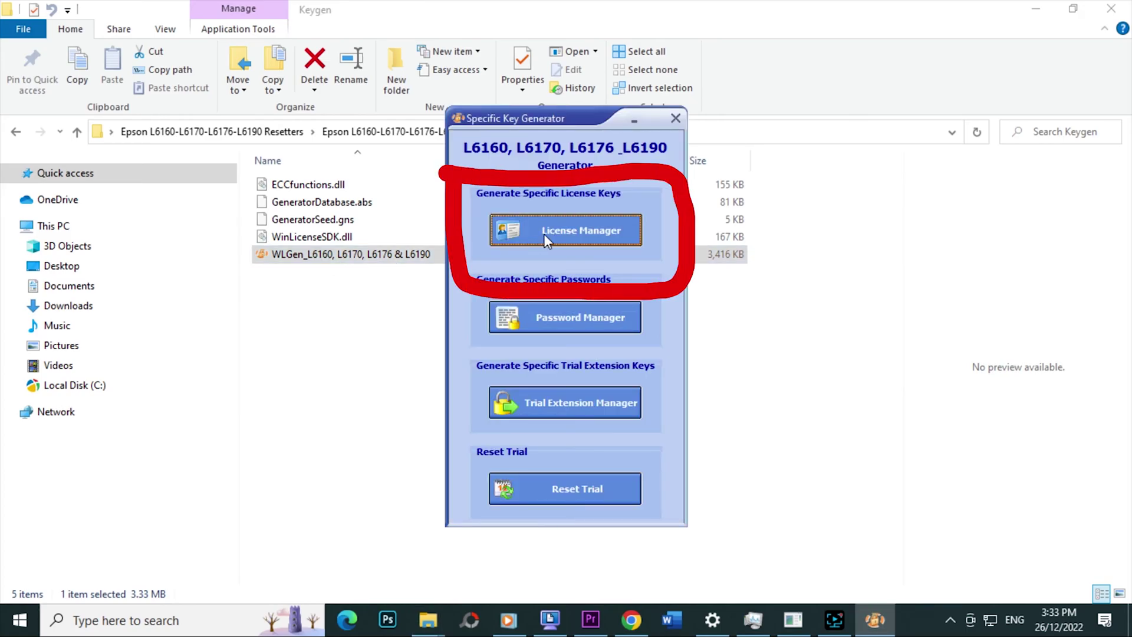
click(572, 231)
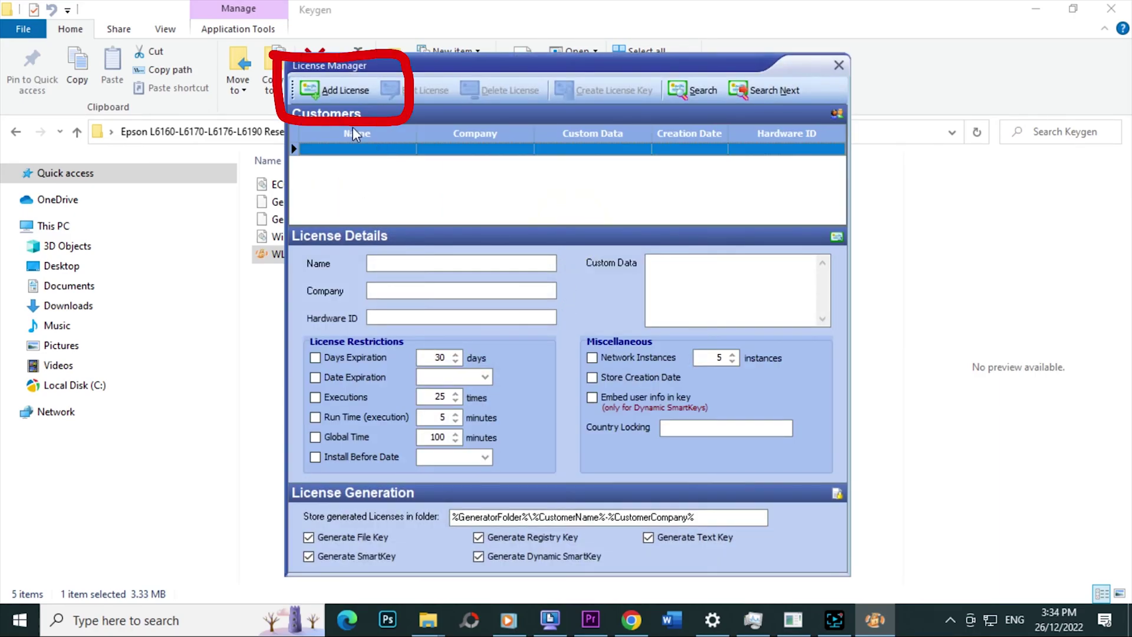
click(342, 89)
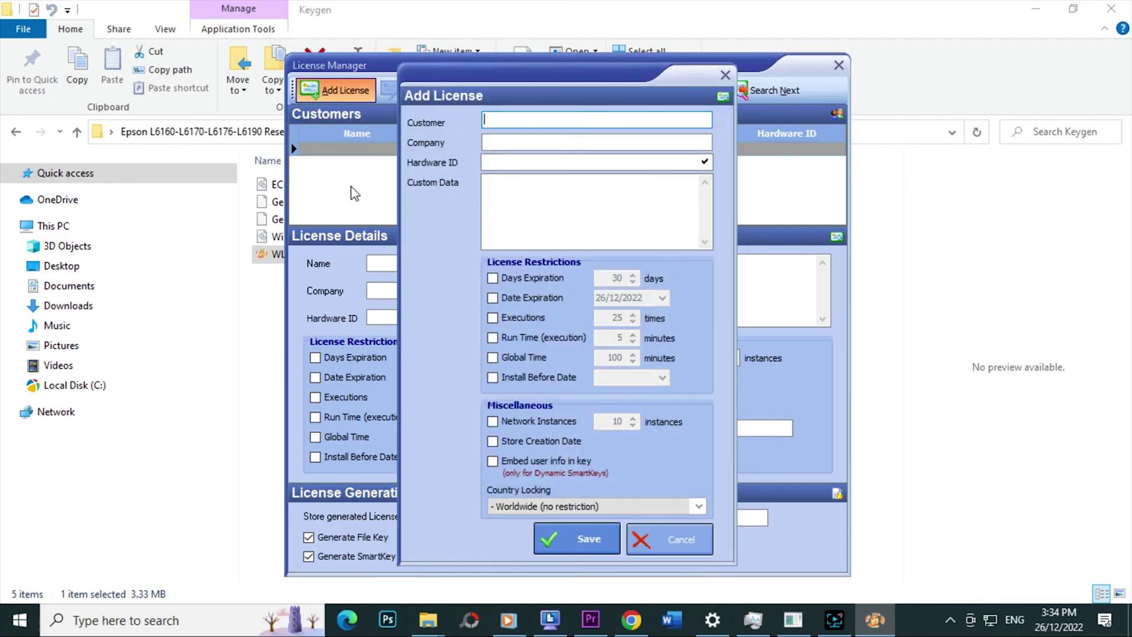
- Save a license with a customer name and the pasted machine ID as Hardware ID, then generate keys
text(re)
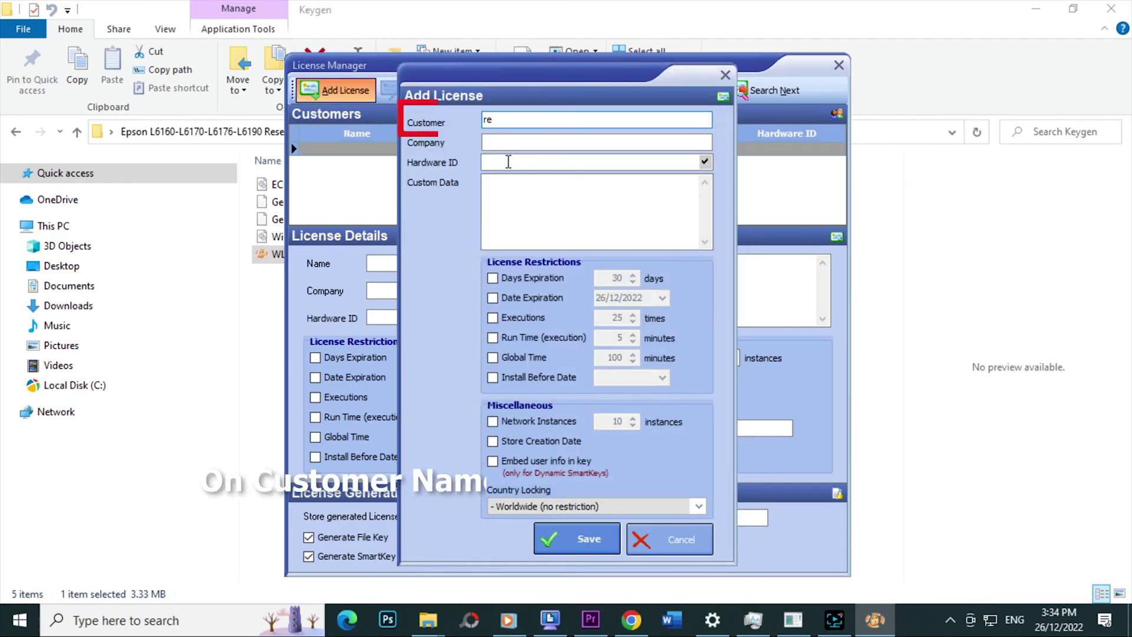
text(gor)
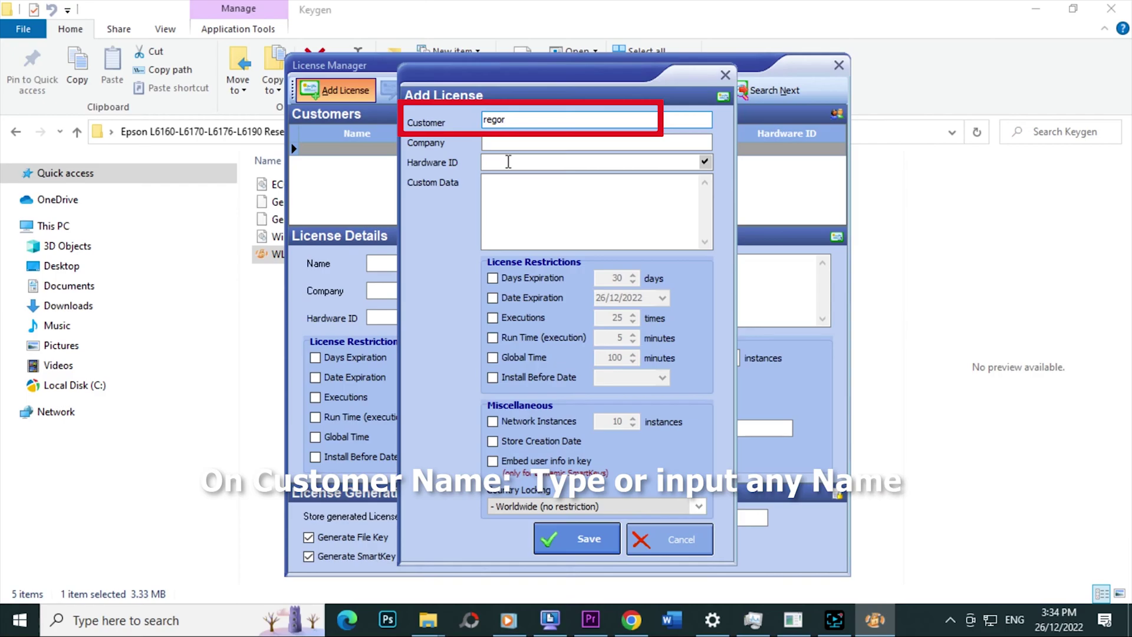
click(501, 160)
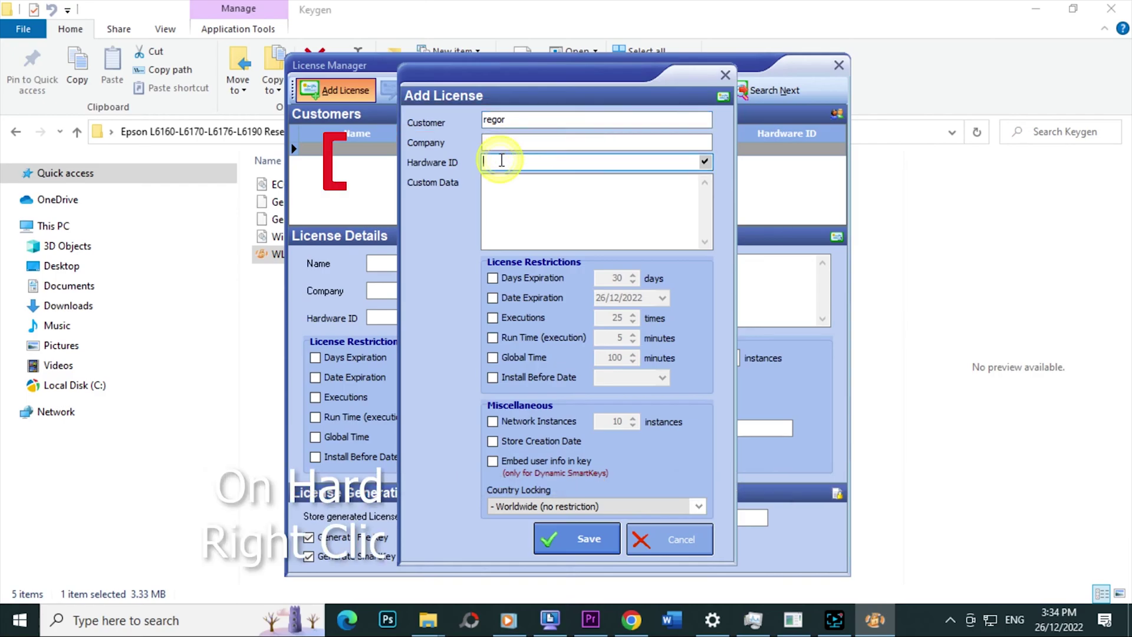
right_click(504, 160)
click(537, 230)
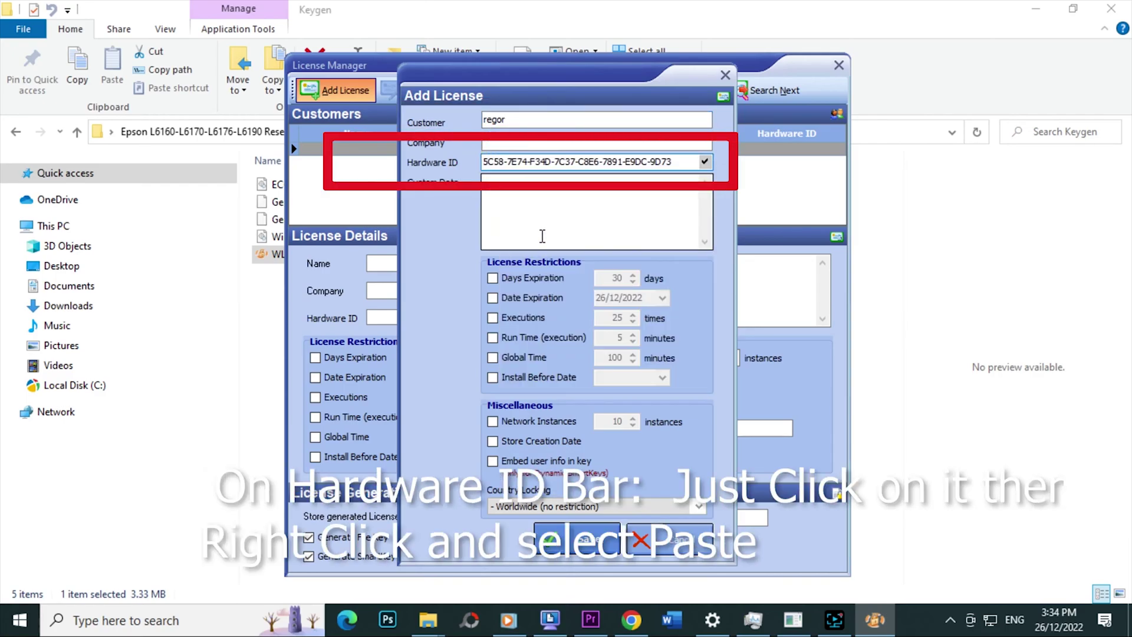
click(569, 536)
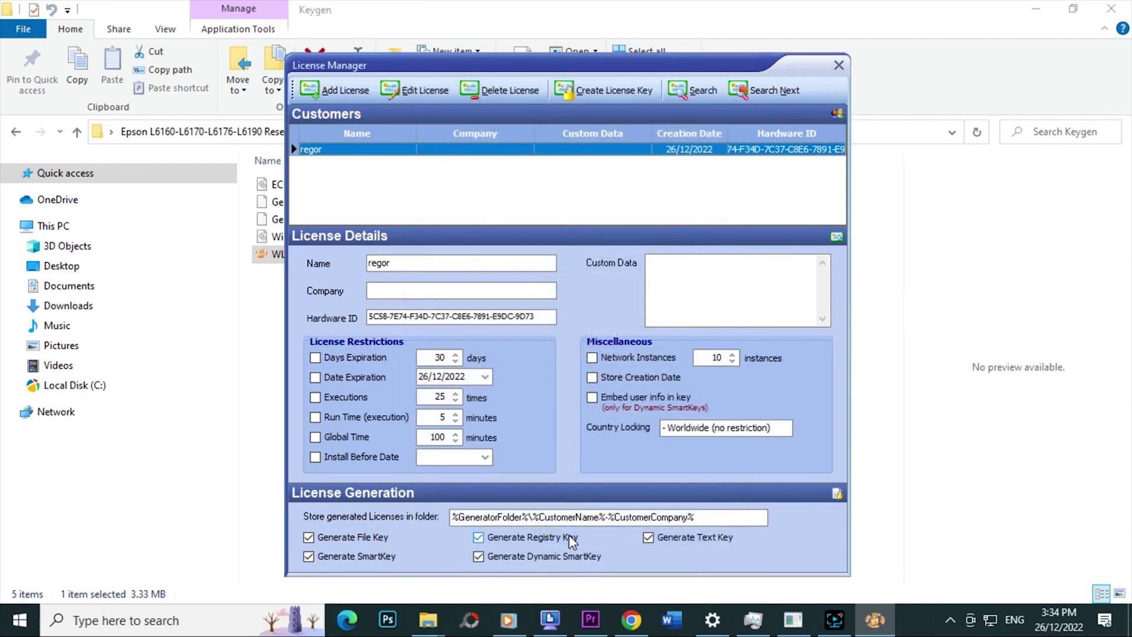
click(593, 92)
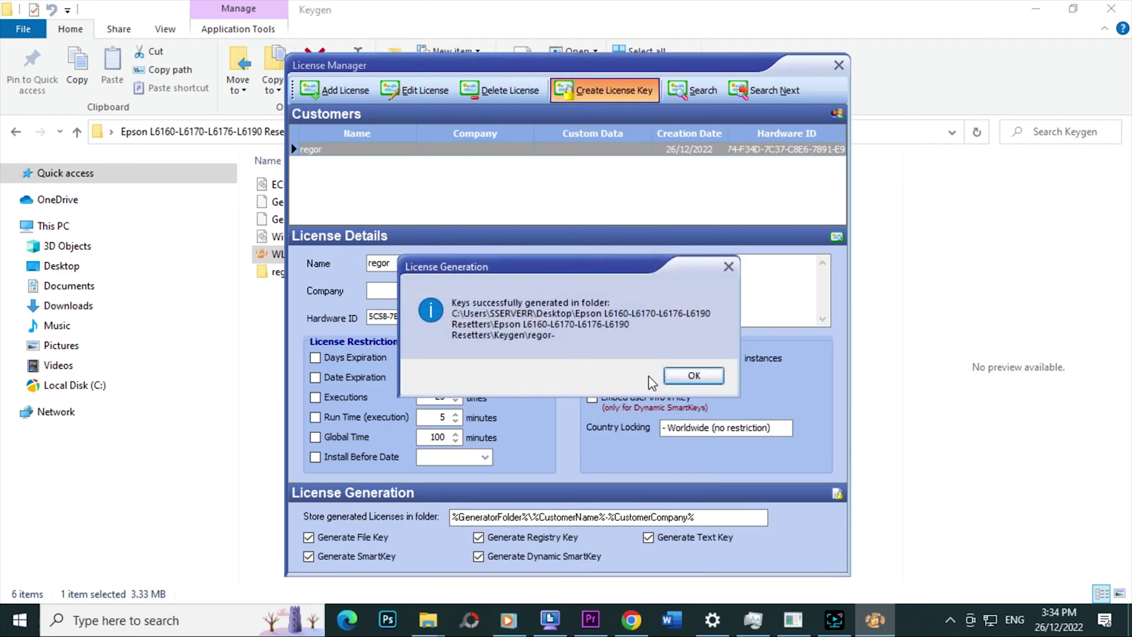
- Dismiss the keys-generated notice, then close License Manager and the Specific Key Generator
click(690, 378)
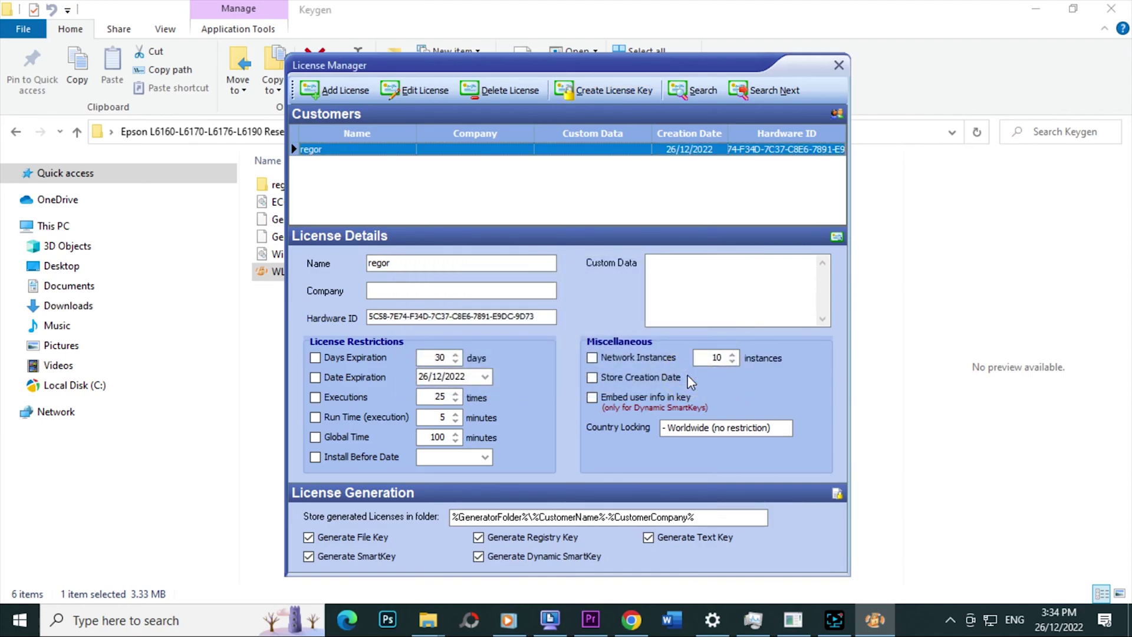
click(838, 65)
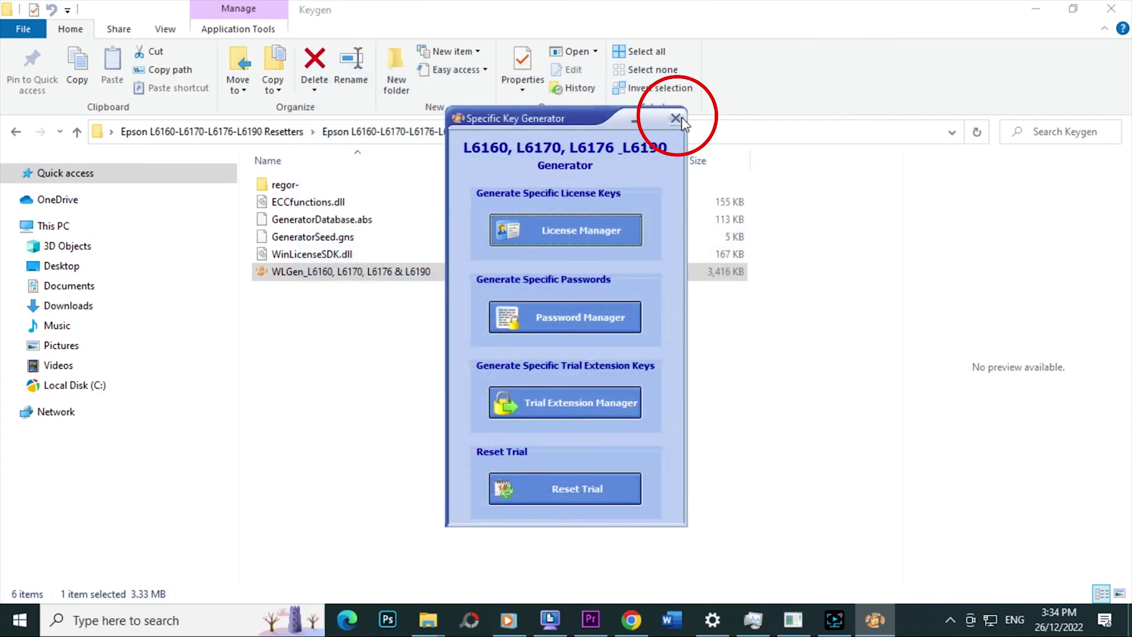
click(677, 118)
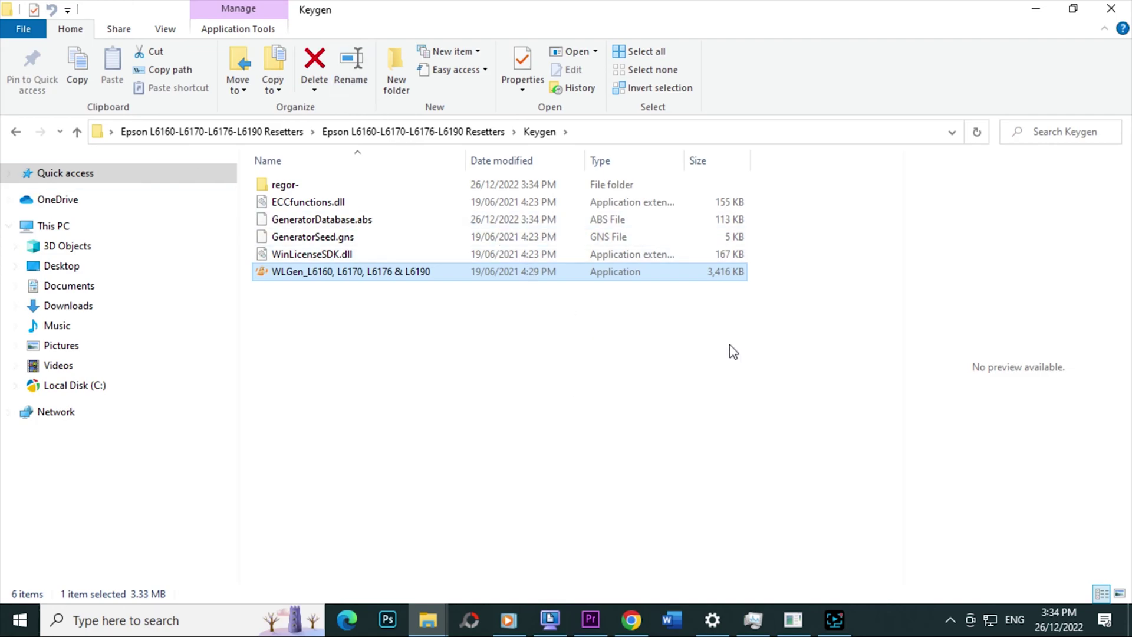
- Copy 'L6160, L6170, L6176 & L6190.dat' from the new licence folder, then go back two folders
click(300, 184)
double_click(299, 184)
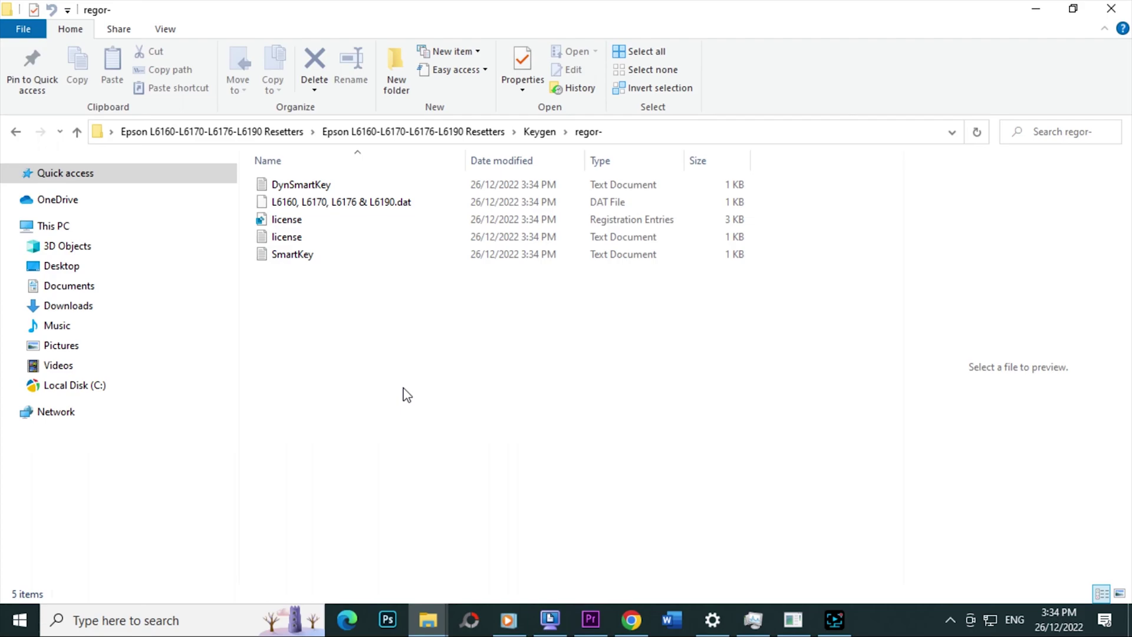
click(351, 207)
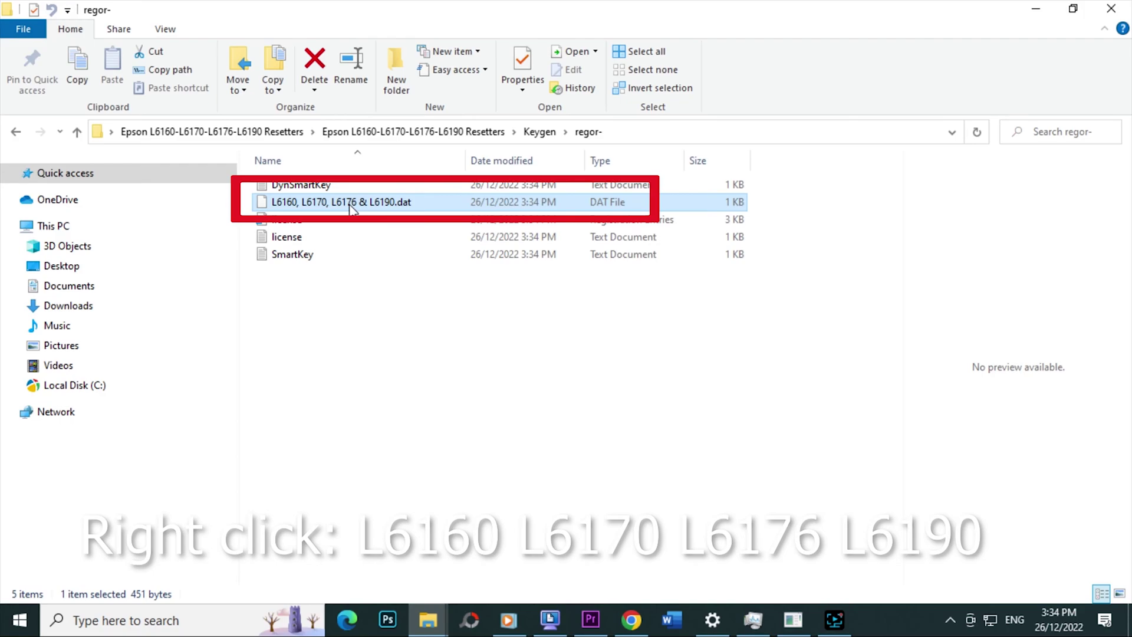
right_click(352, 207)
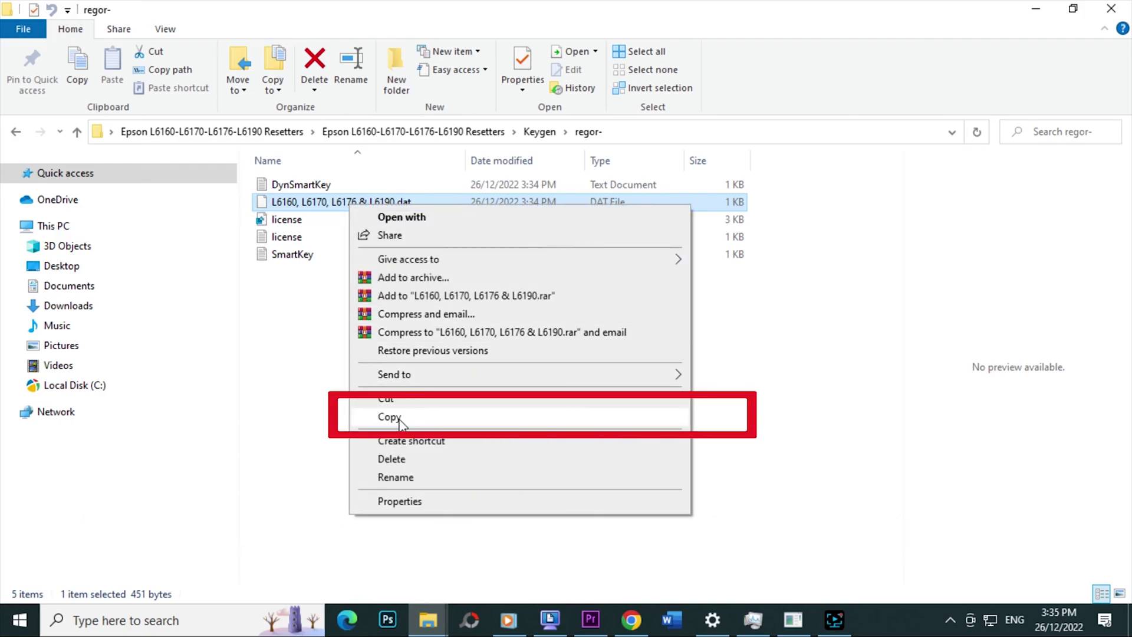
click(398, 420)
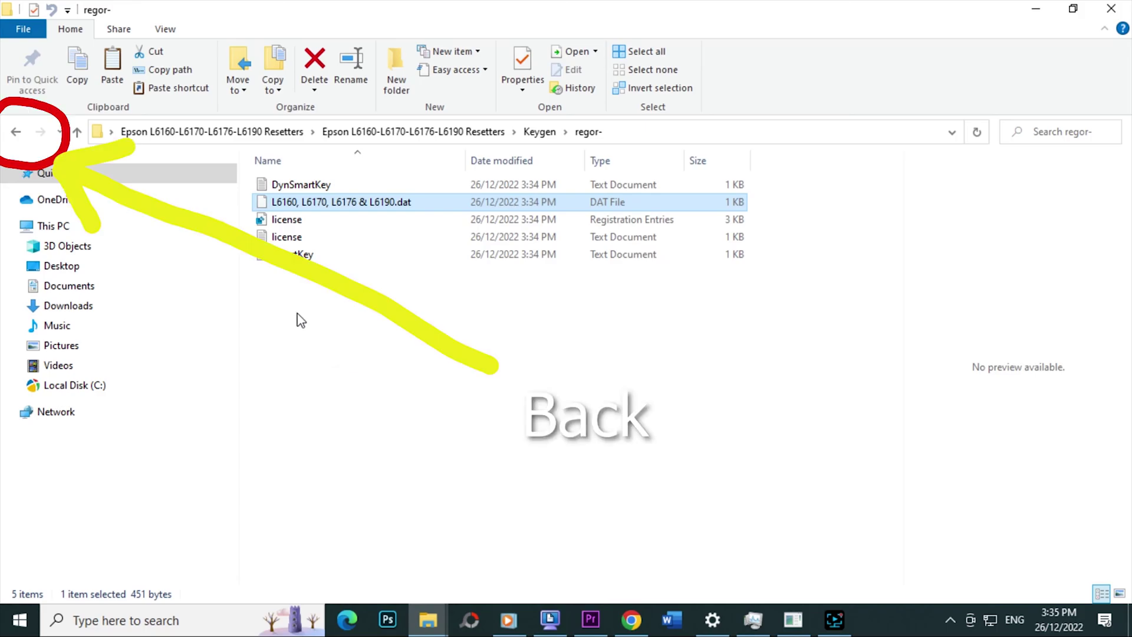
click(16, 134)
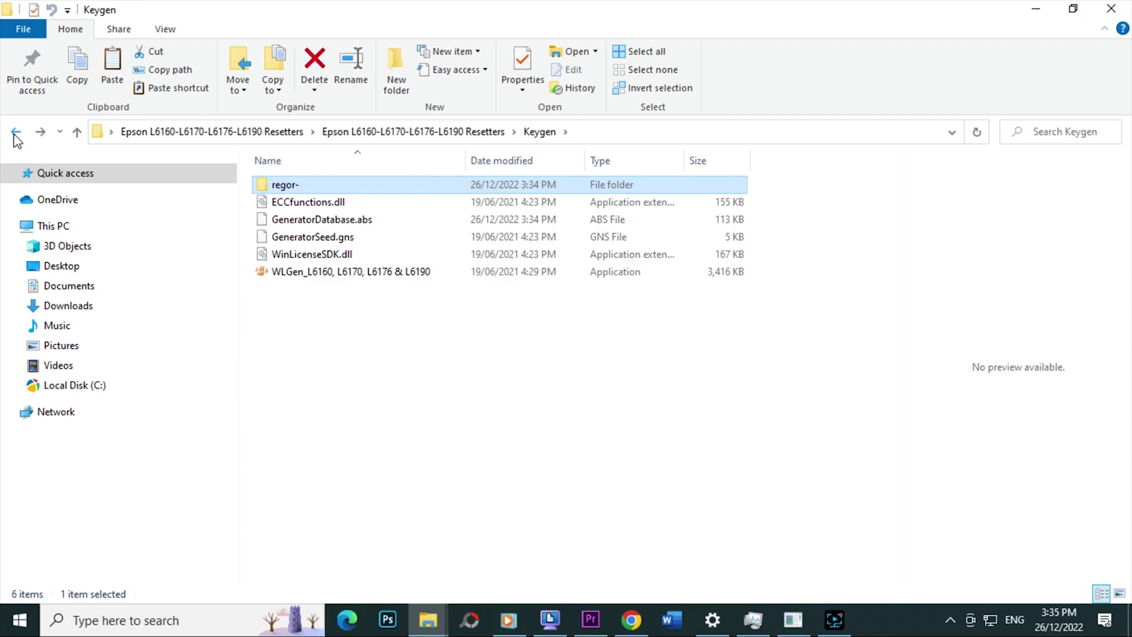
click(15, 134)
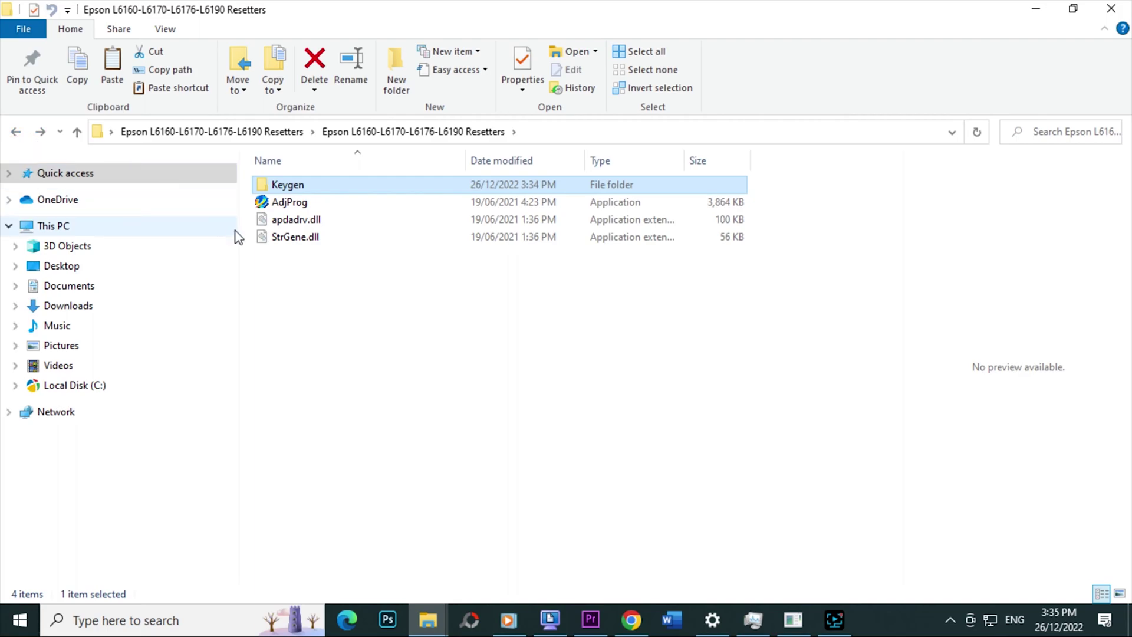
- Paste the .dat licence file into the Resetters folder beside AdjProg
click(366, 319)
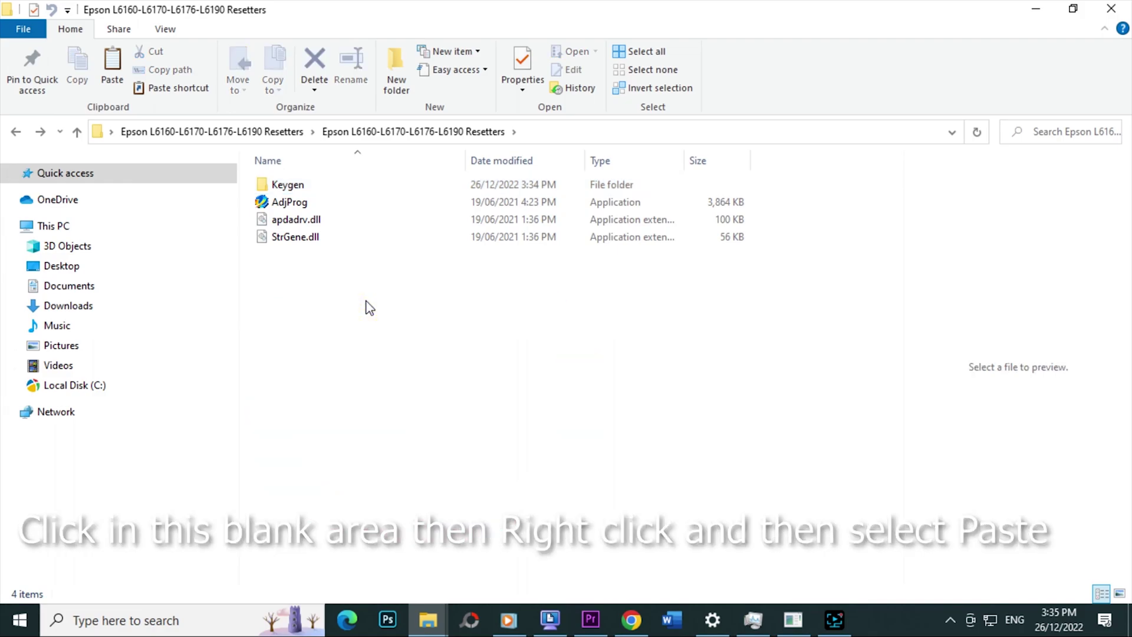
right_click(366, 302)
click(422, 415)
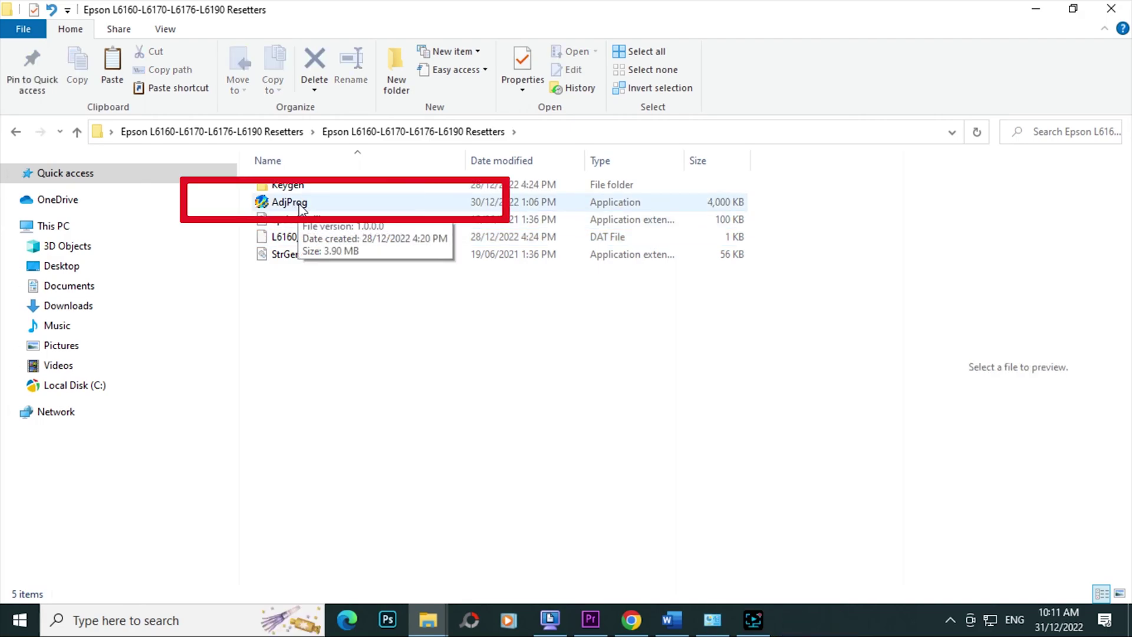
click(301, 203)
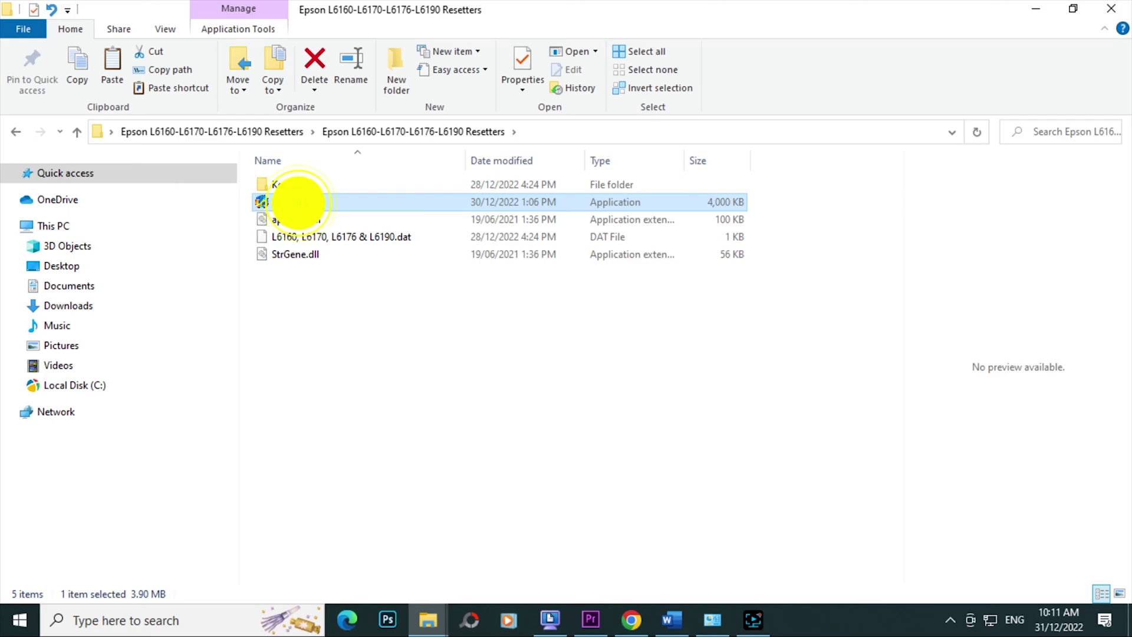
- Launch AdjProg and select model L6170 with destination CIS
double_click(299, 203)
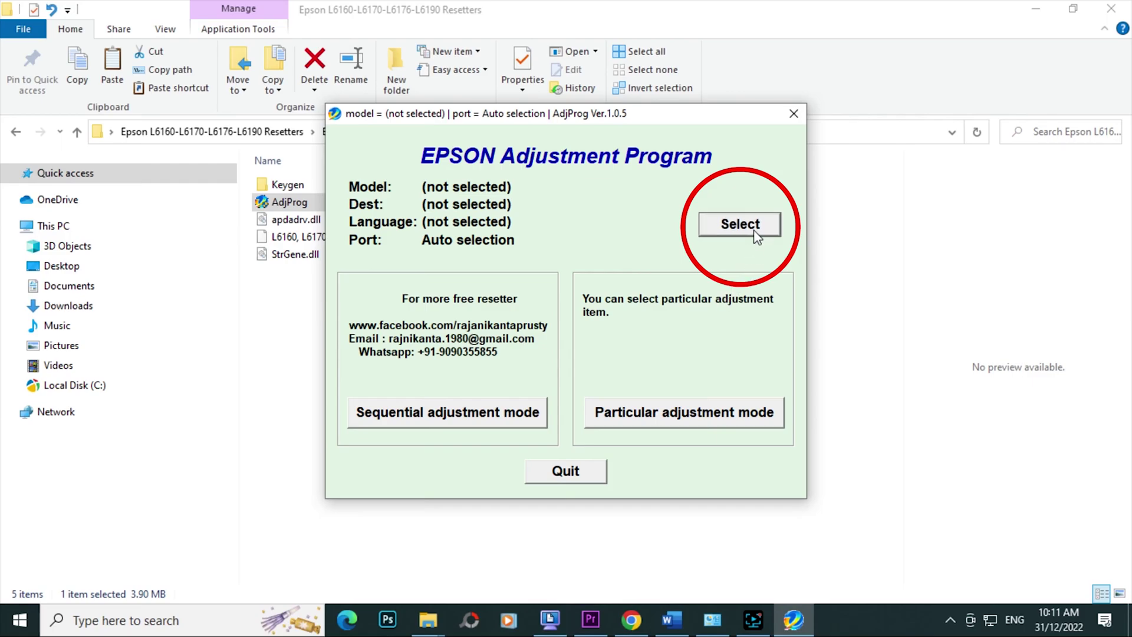
click(754, 232)
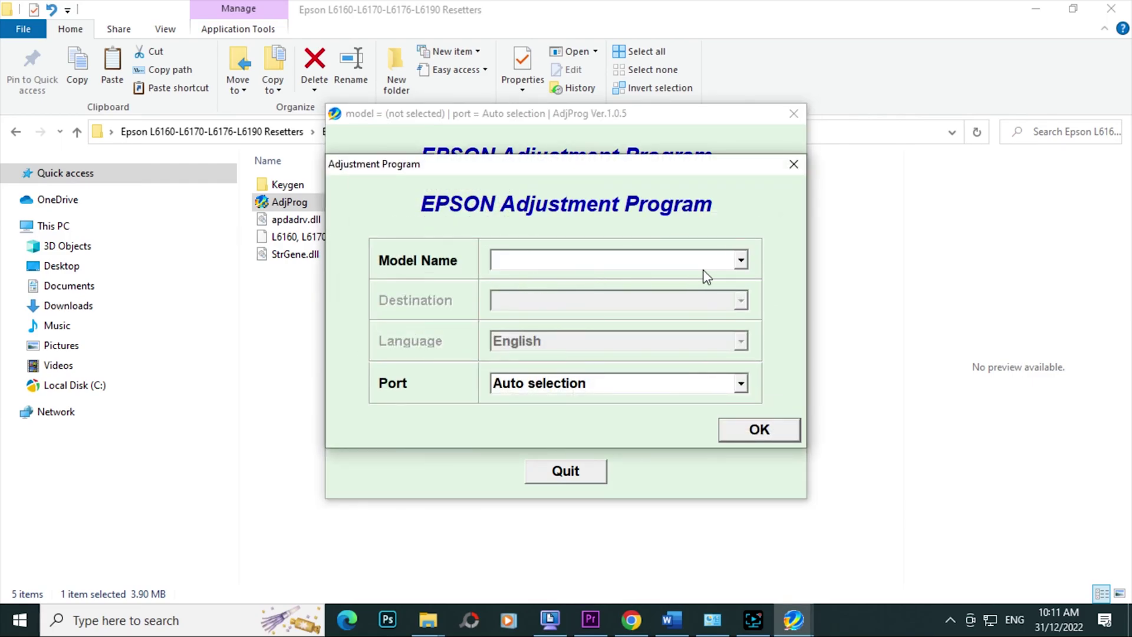
click(741, 260)
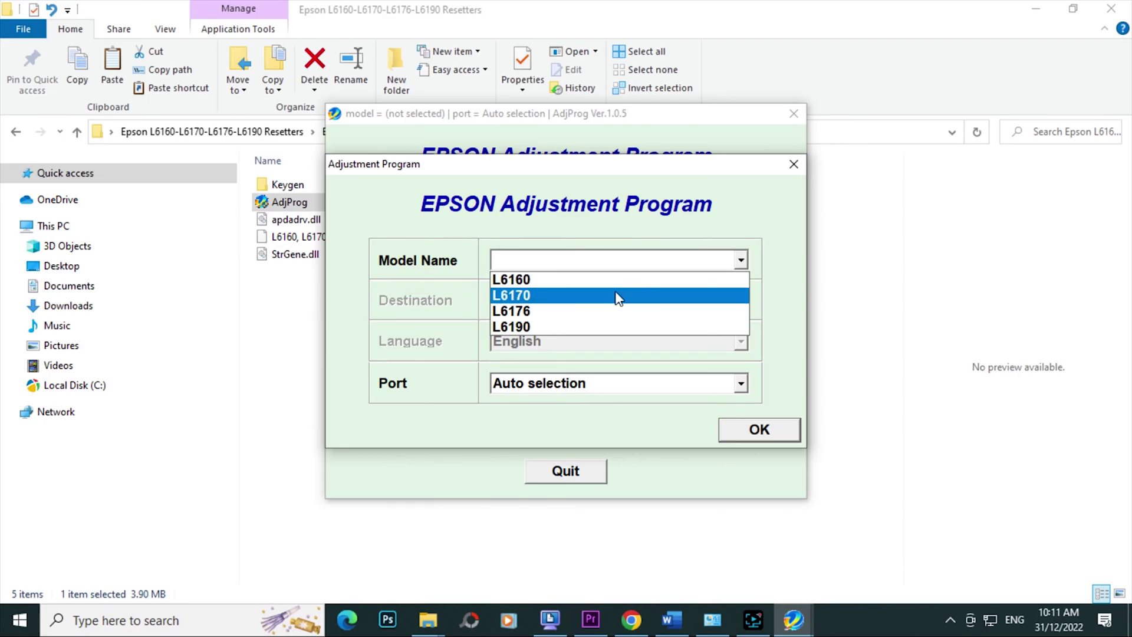
click(539, 296)
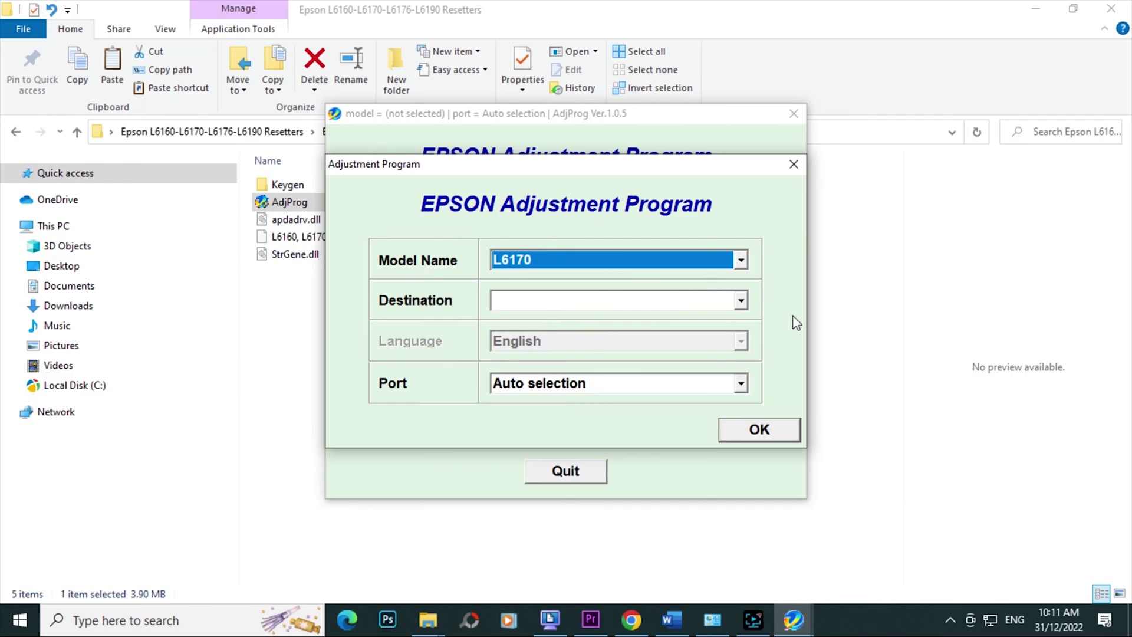
click(741, 301)
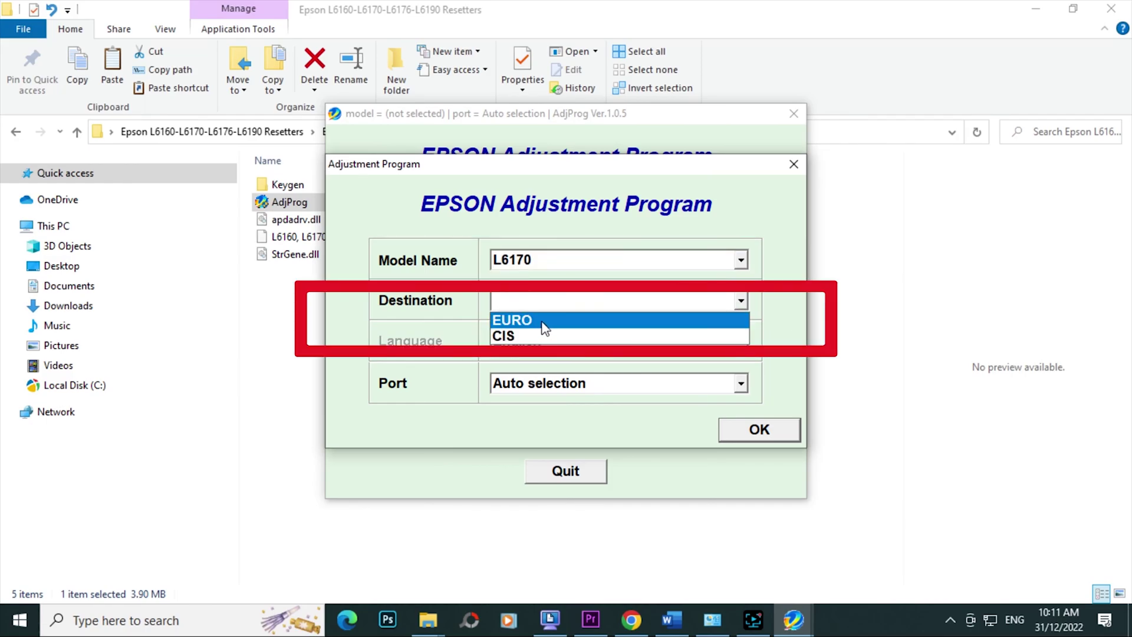
click(531, 337)
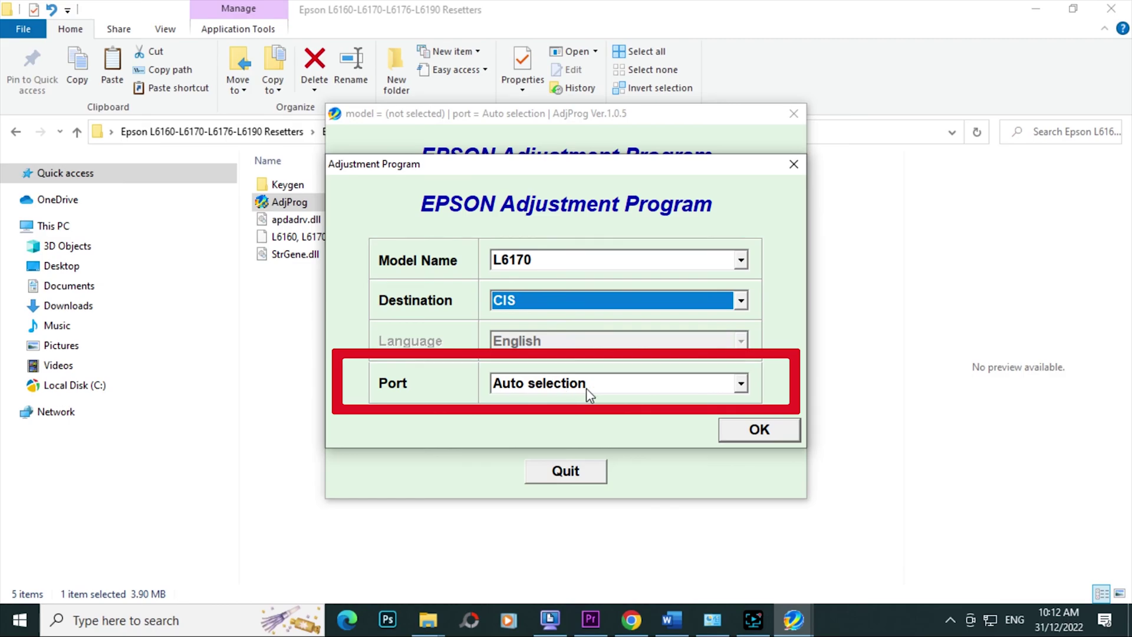
click(765, 432)
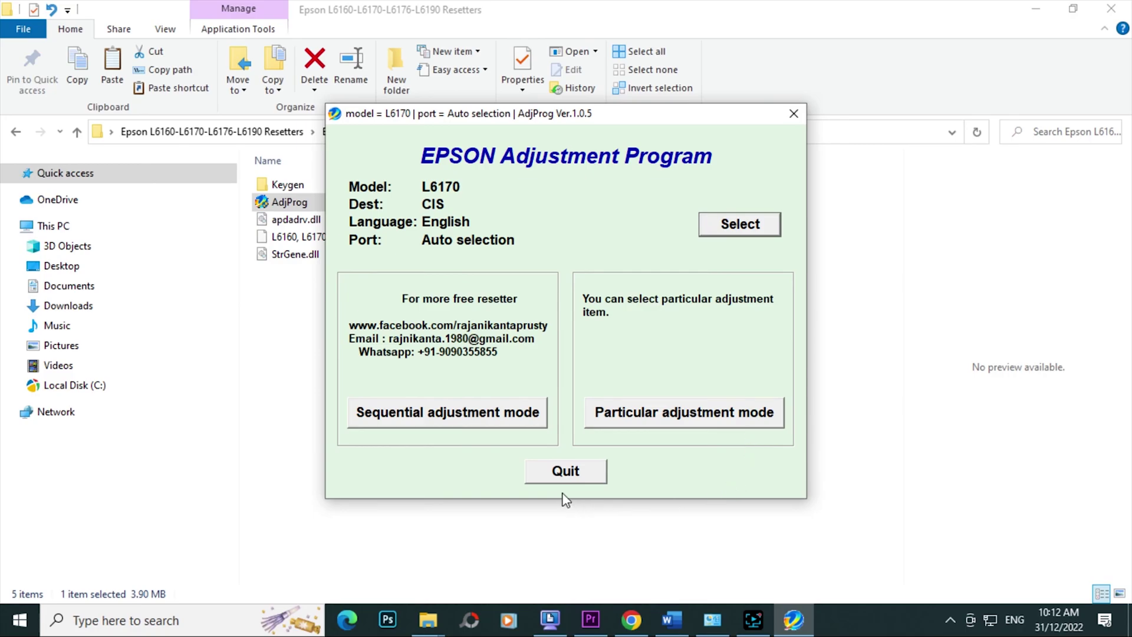
click(698, 414)
- Open Waste ink pad counter and initialize the ticked Main pad counter, confirming the reset
scroll(587, 391, down, 1)
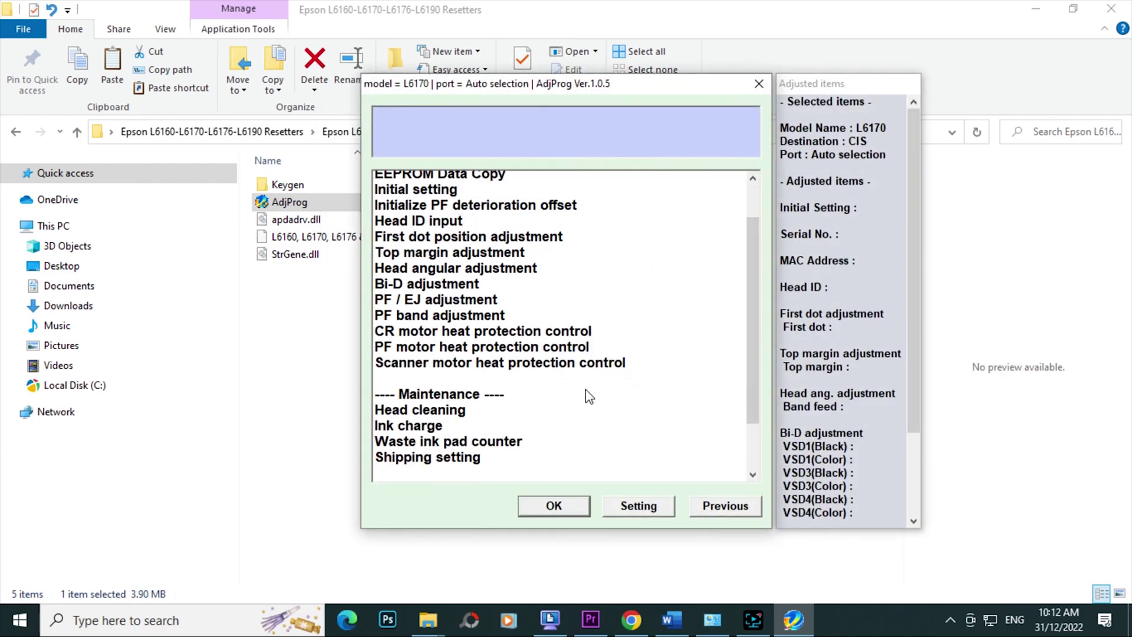
scroll(585, 389, down, 1)
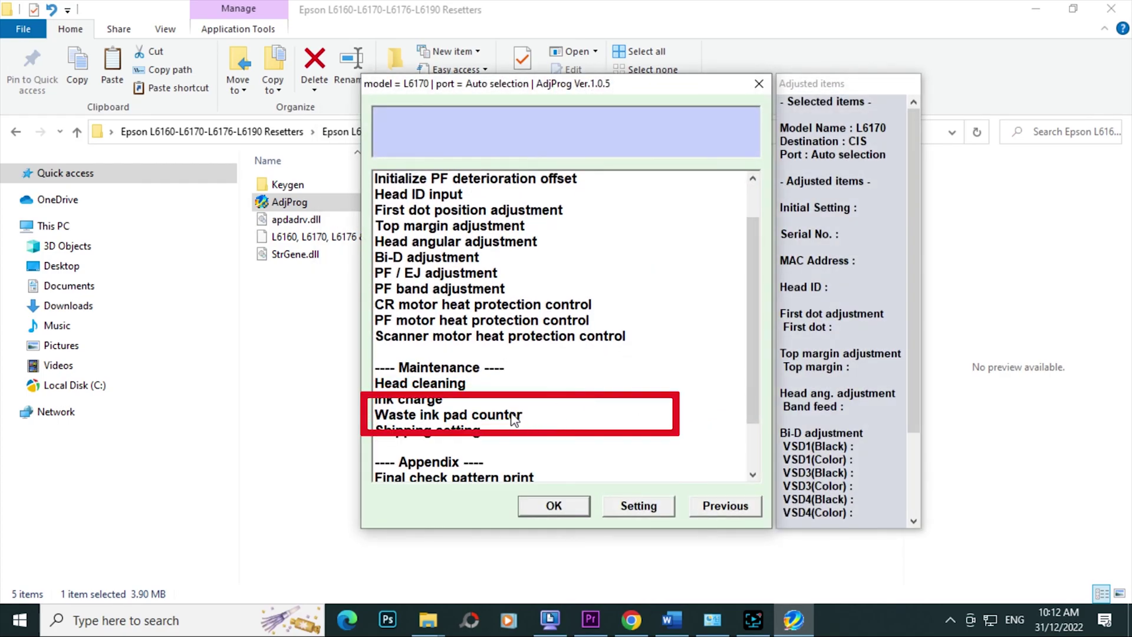
click(435, 420)
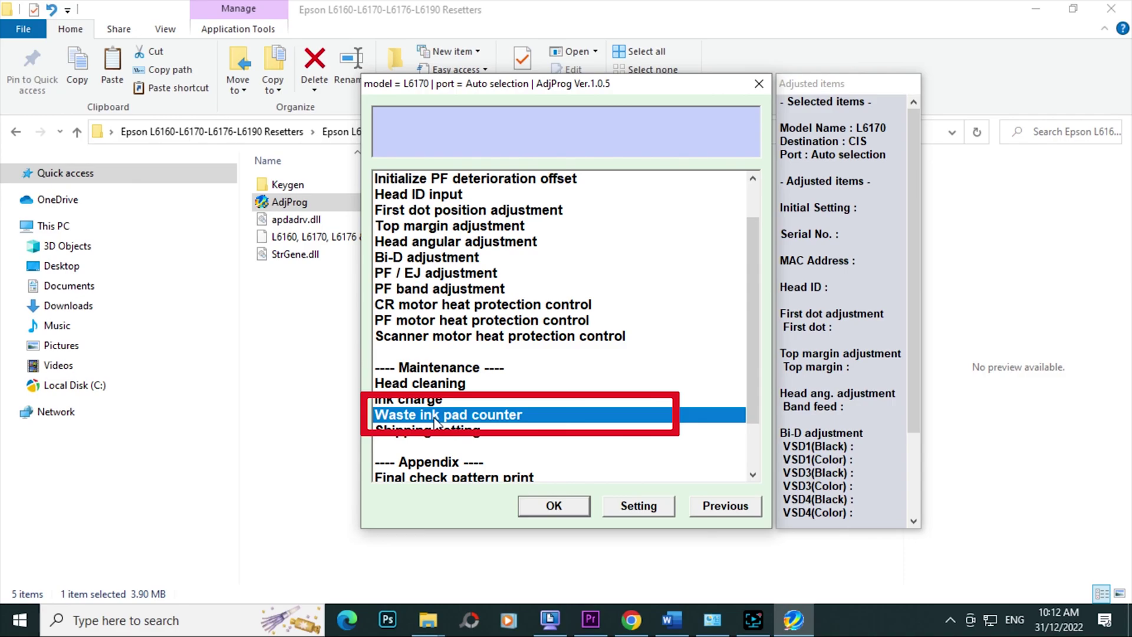
click(572, 510)
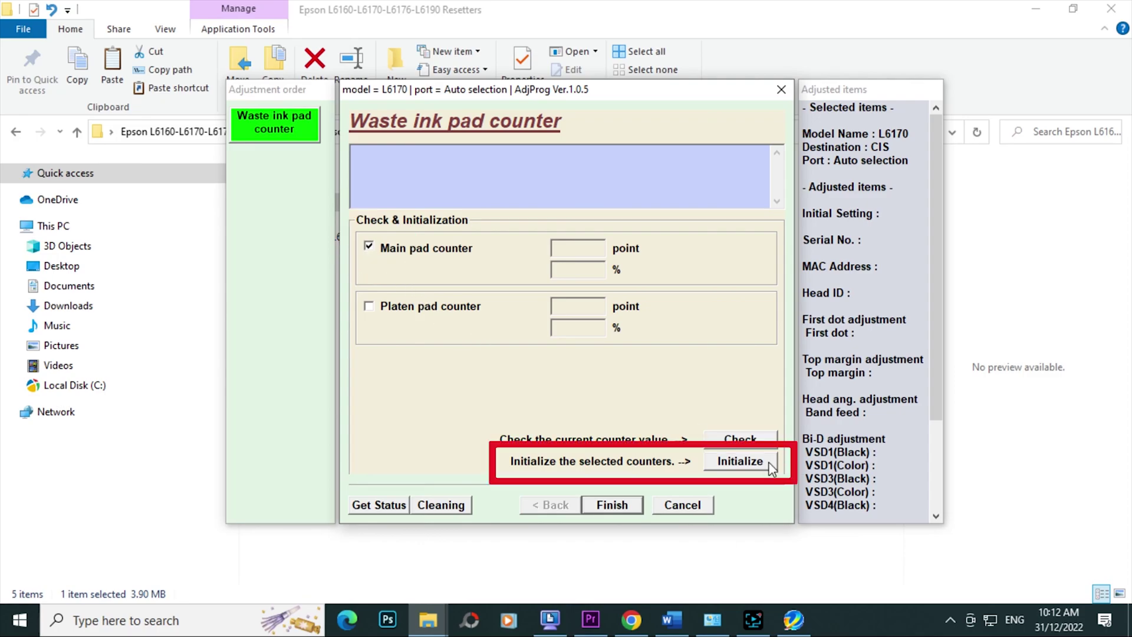
click(753, 468)
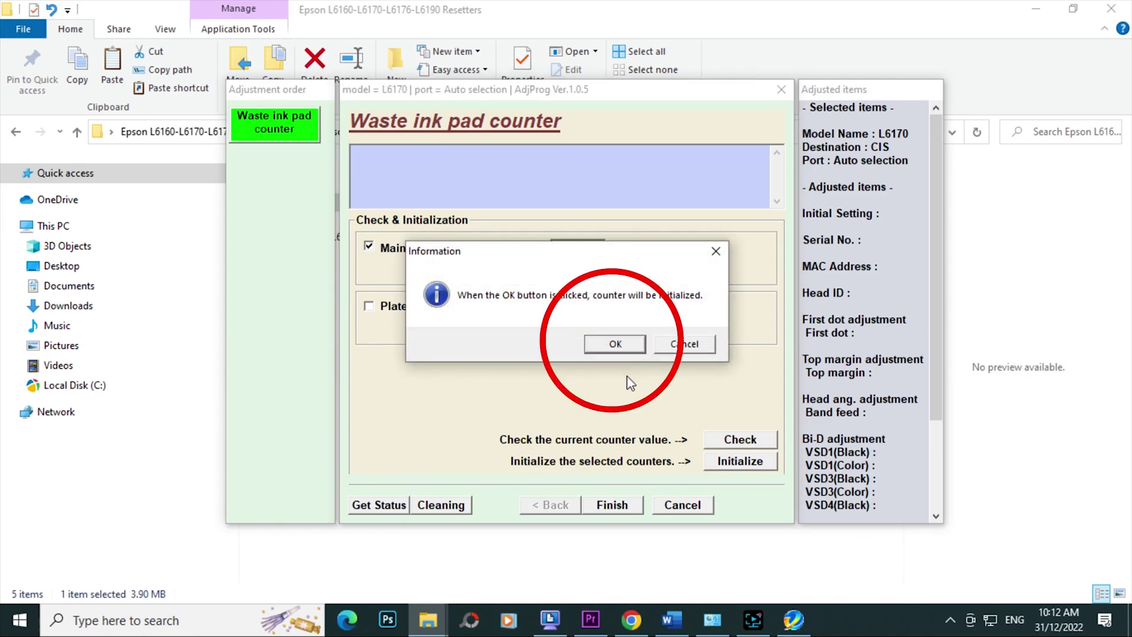
click(613, 345)
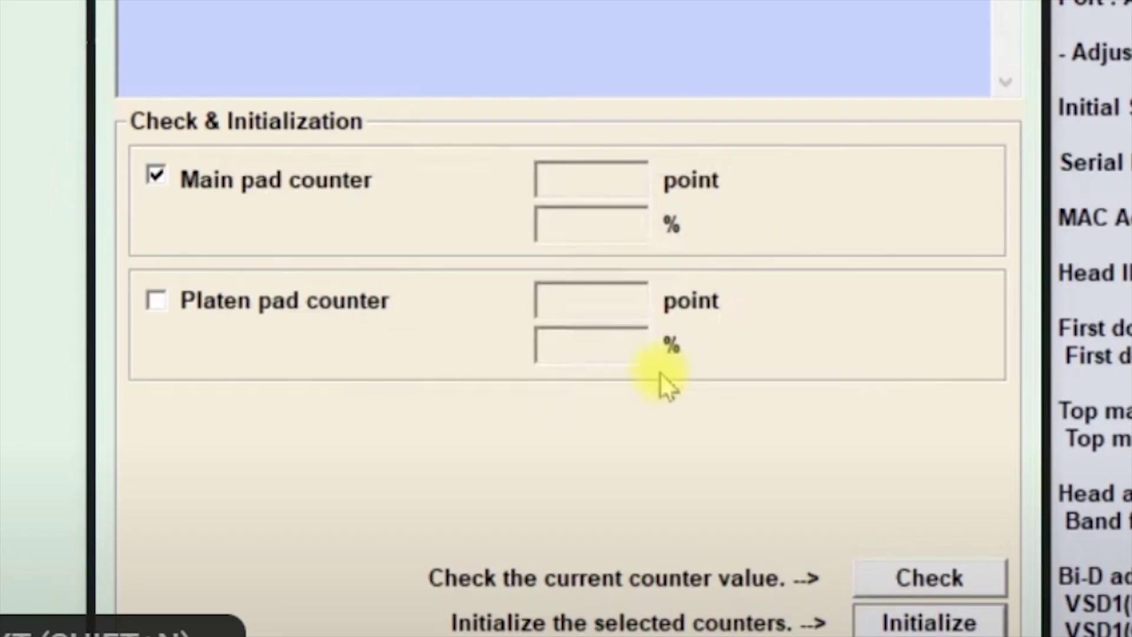